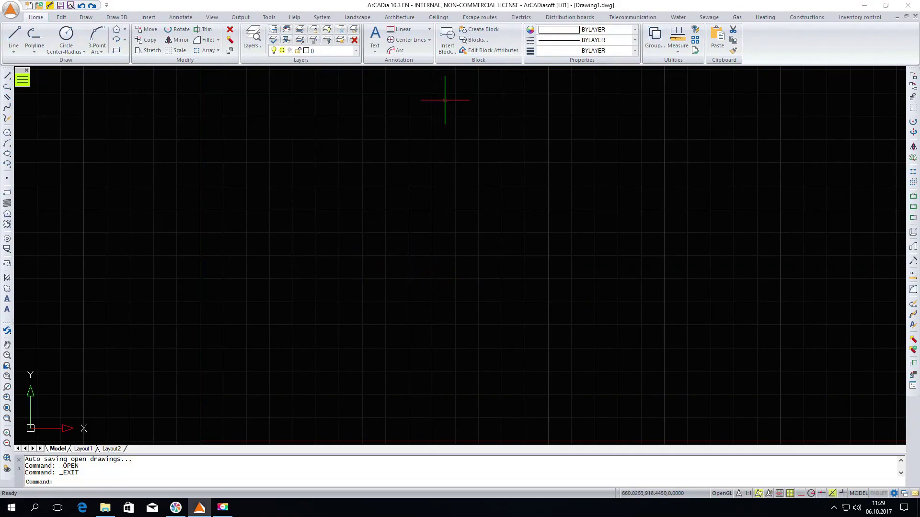
Open the recent drawing ArCADia-ELECTRIC INSTALLATION Sample 3.
click(569, 17)
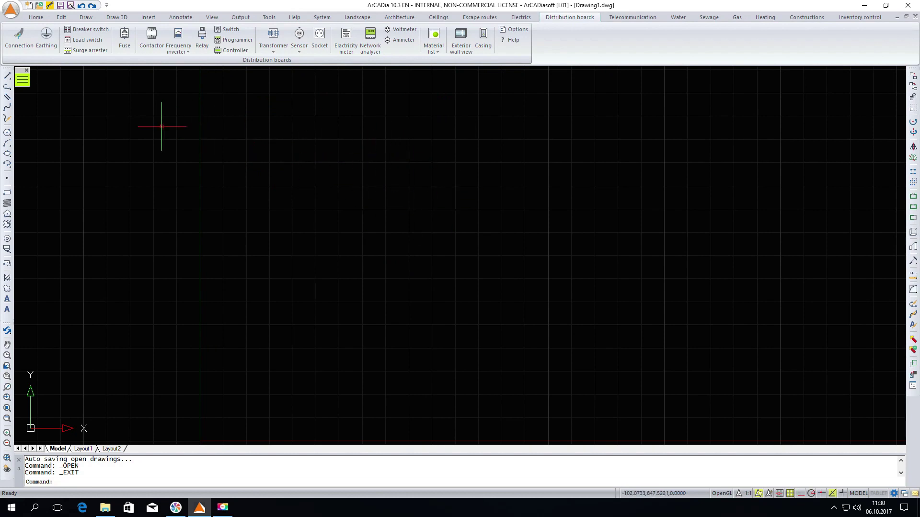
click(11, 11)
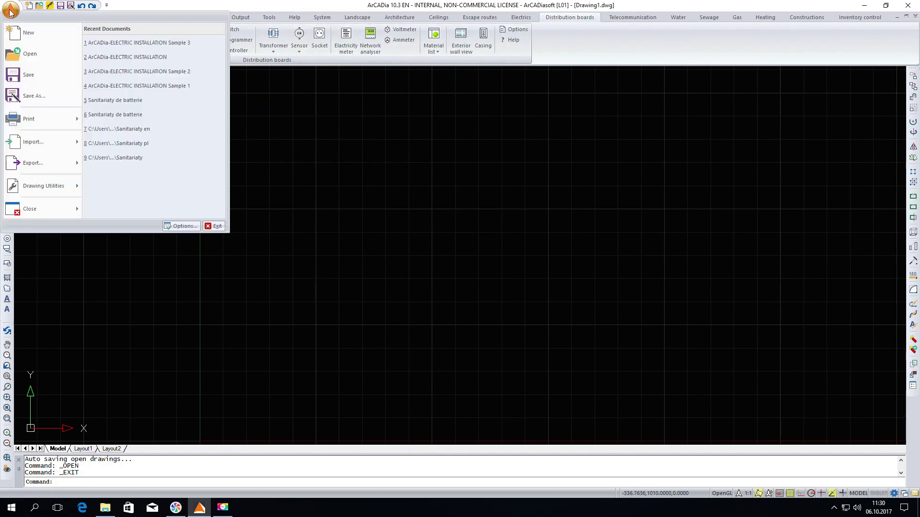
click(111, 41)
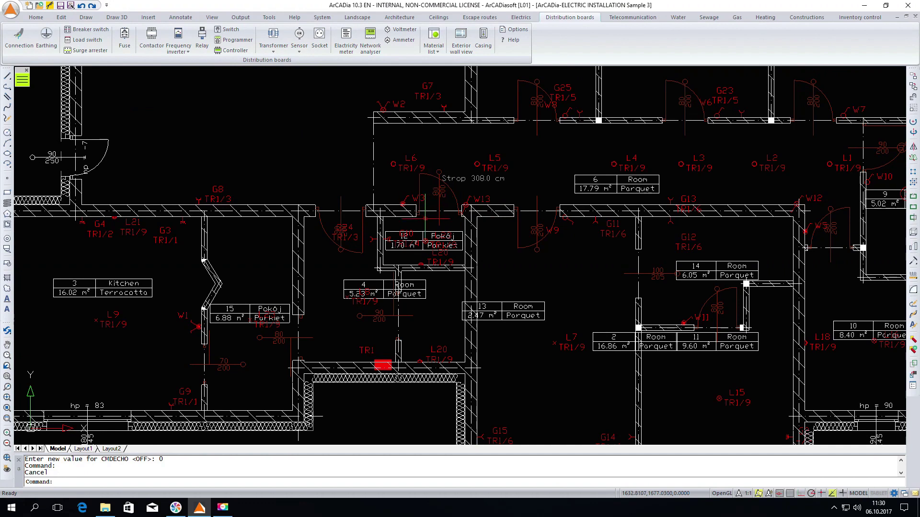
Select distribution board TR1 on the floor plan and generate its circuit diagram in a separate drawing.
scroll(425, 219, down, 4)
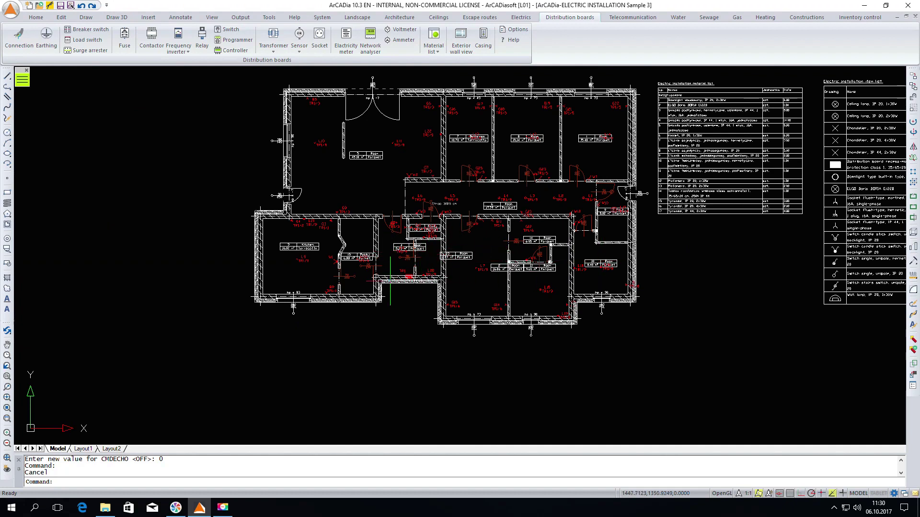
scroll(481, 286, up, 3)
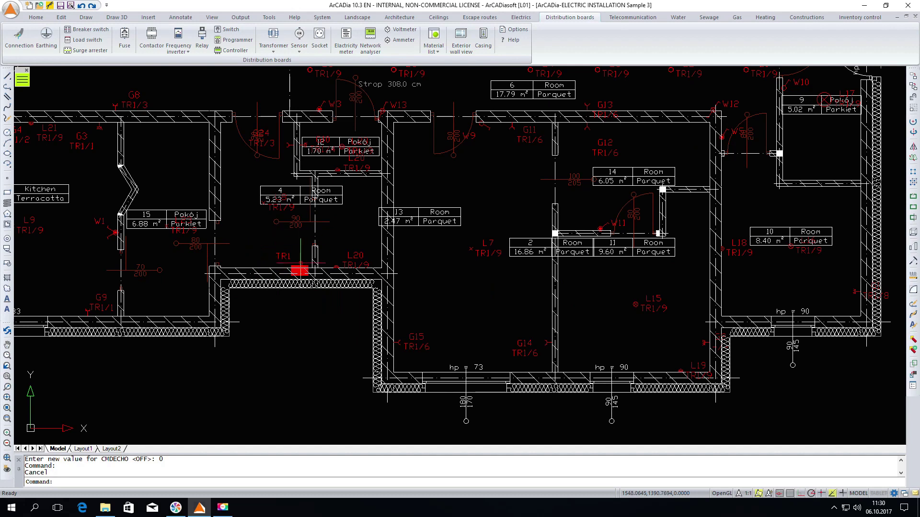
click(283, 257)
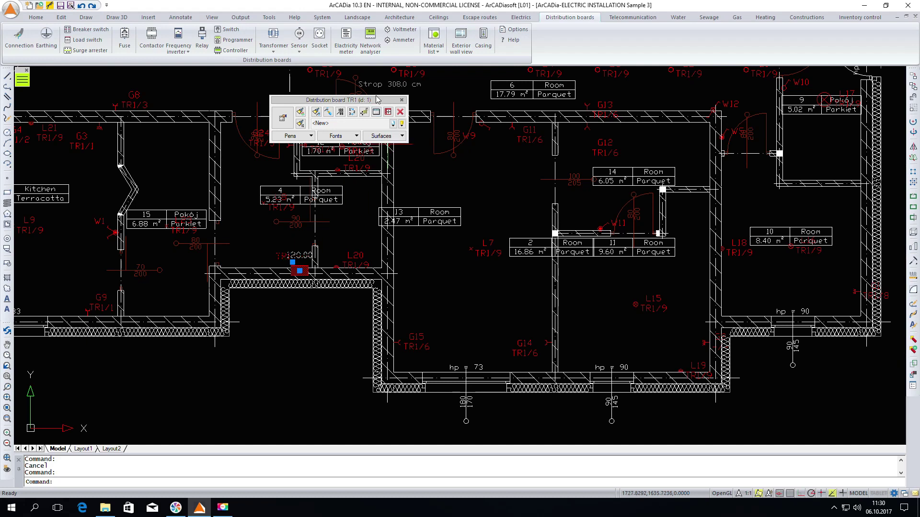
drag(378, 102, 458, 186)
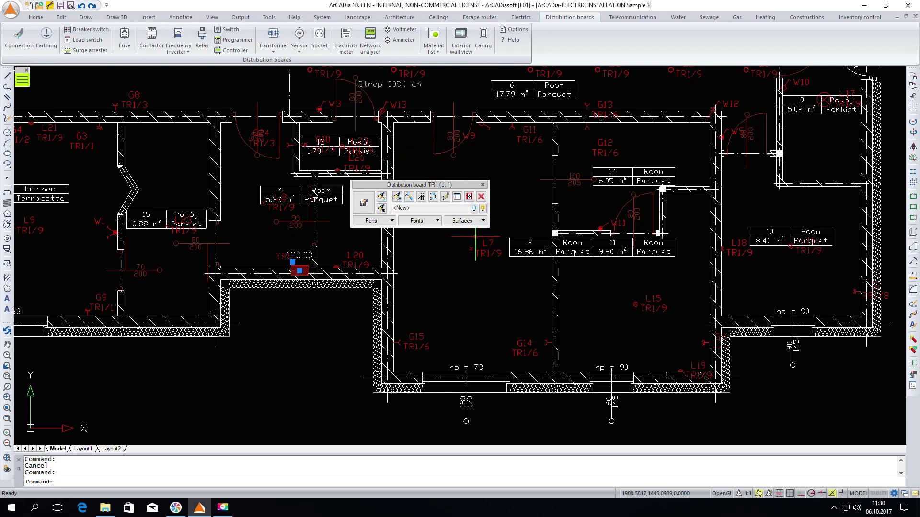
click(469, 201)
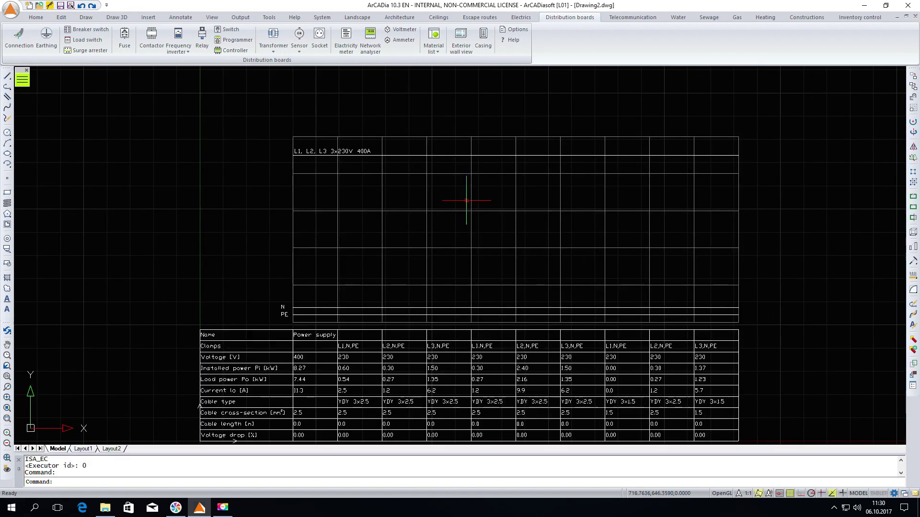
Turn off the background drawing grid behind the distribution board diagram.
scroll(484, 252, down, 2)
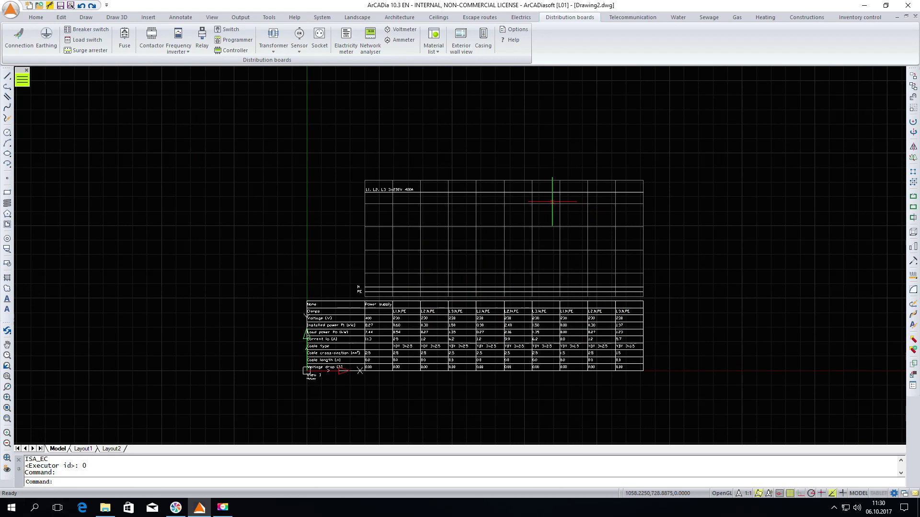
scroll(412, 350, up, 2)
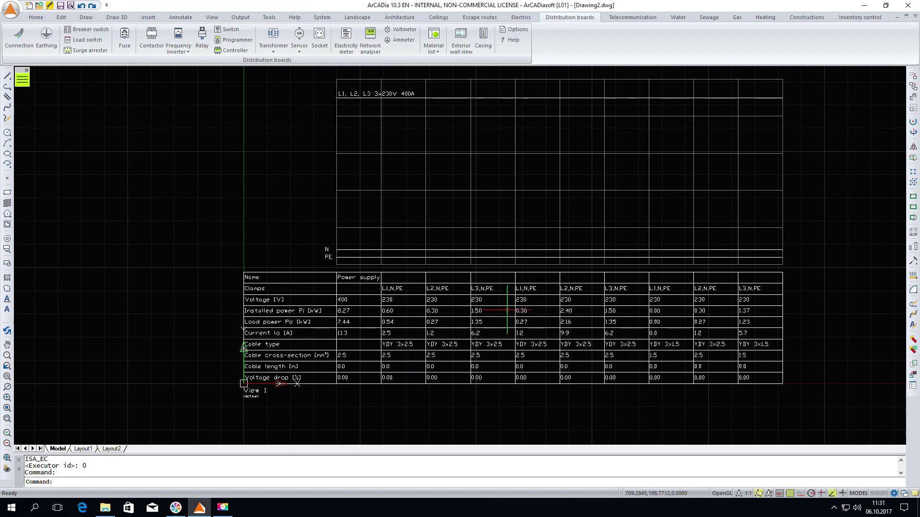
click(790, 494)
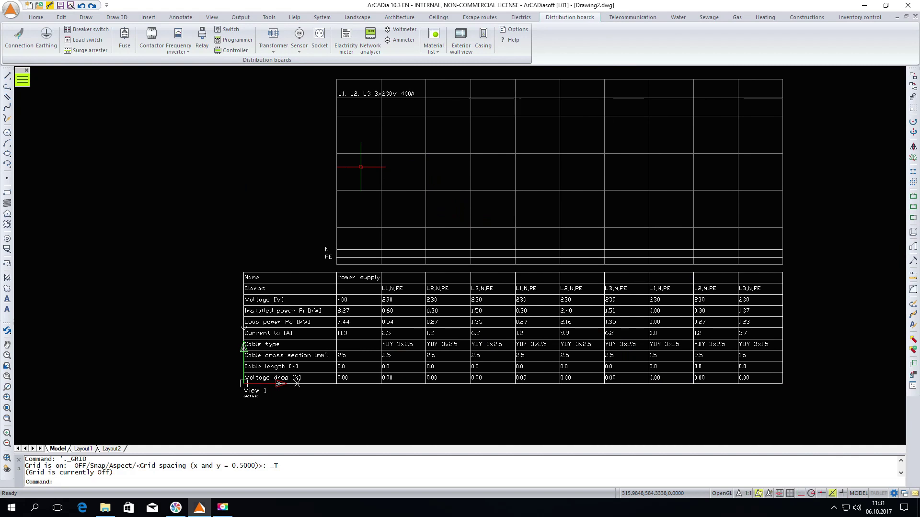
Review the power busbar properties and the components used in the distribution board diagram's table.
double_click(364, 94)
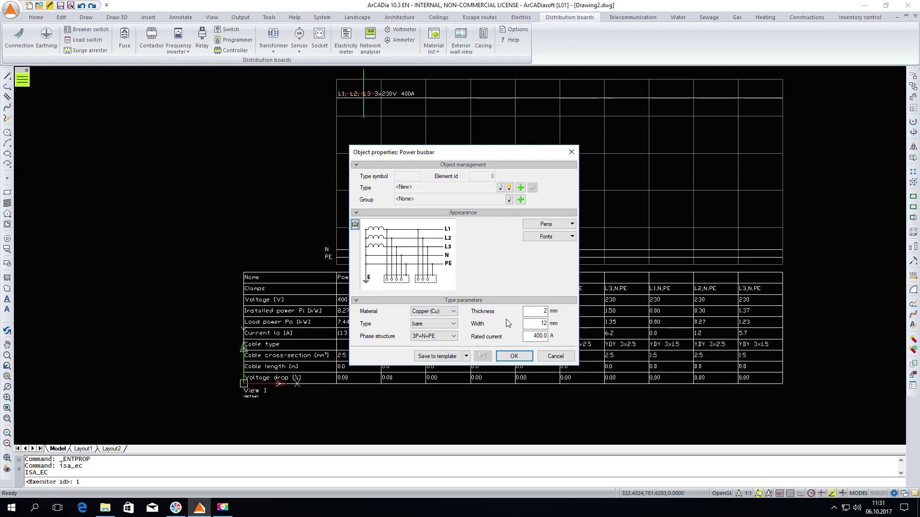
click(513, 356)
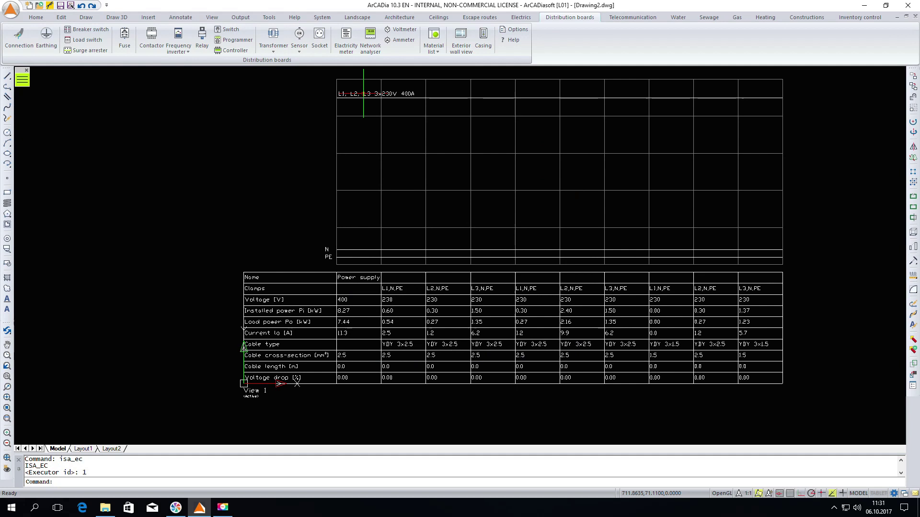
double_click(470, 230)
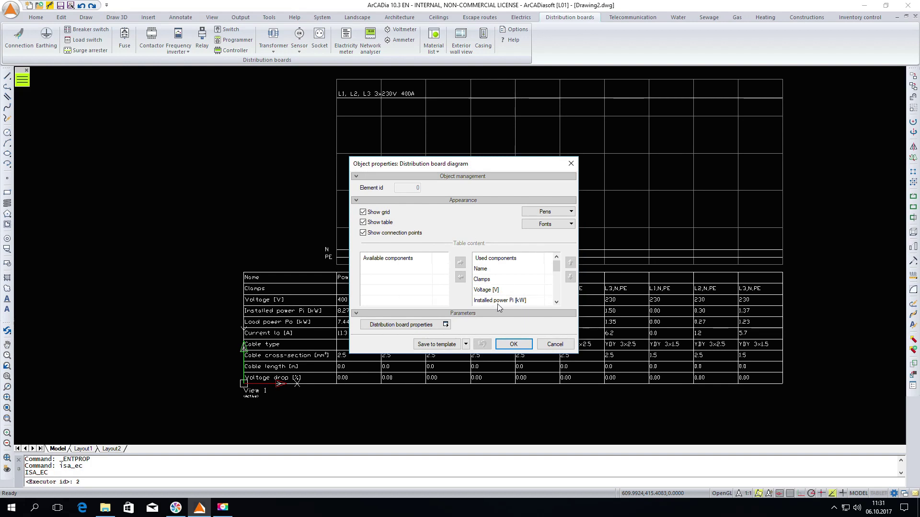
click(530, 278)
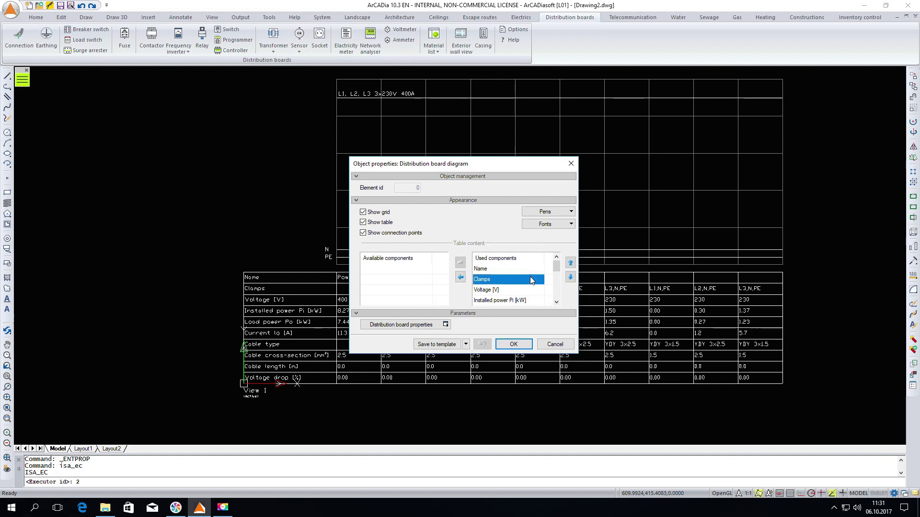
scroll(531, 280, down, 1)
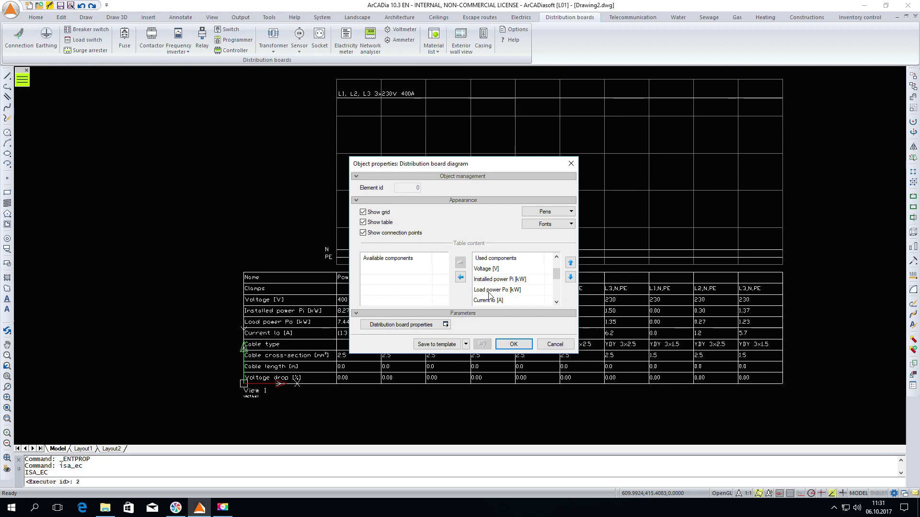
scroll(533, 287, down, 1)
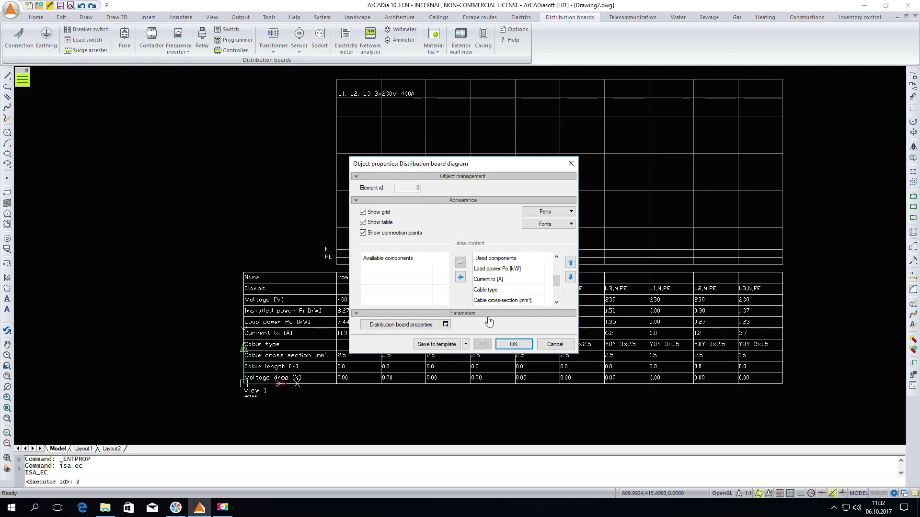
Examine the circuit list in the distribution board properties, including the parameters of the power supply and an outlet circuit.
click(402, 325)
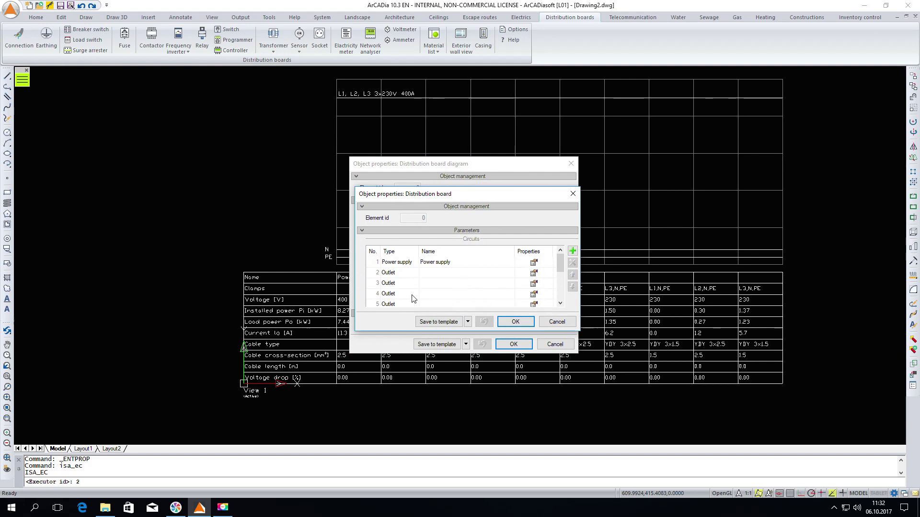
click(535, 263)
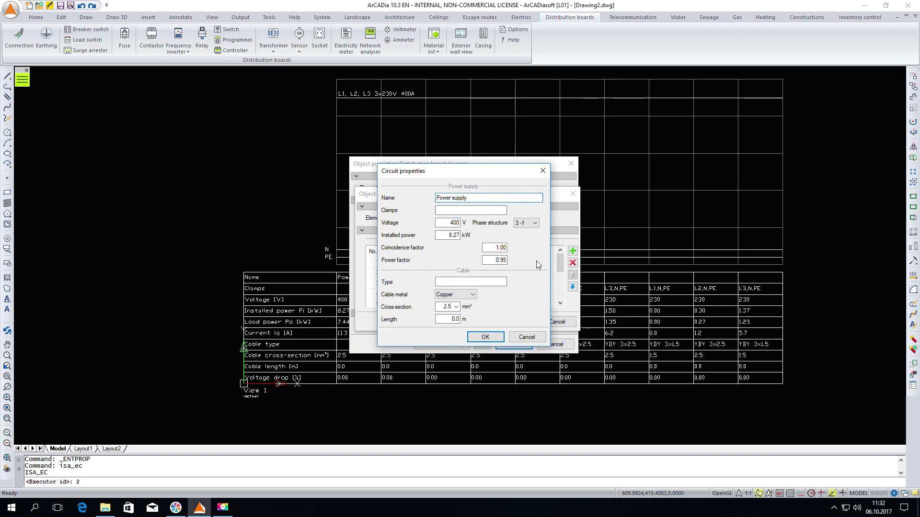
click(486, 337)
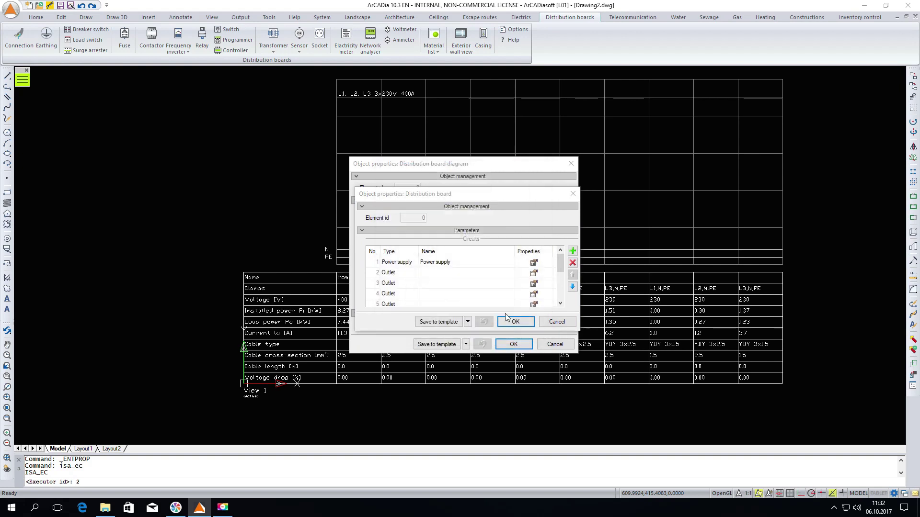
click(533, 279)
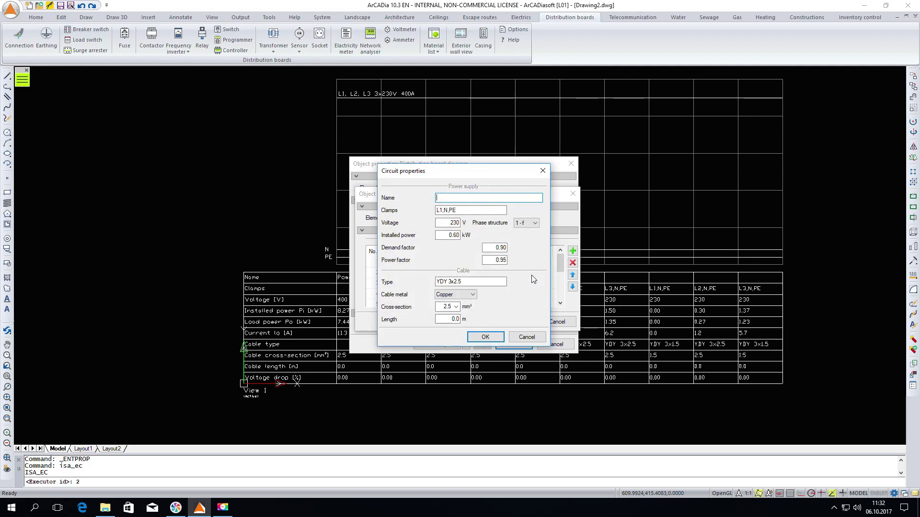
click(485, 337)
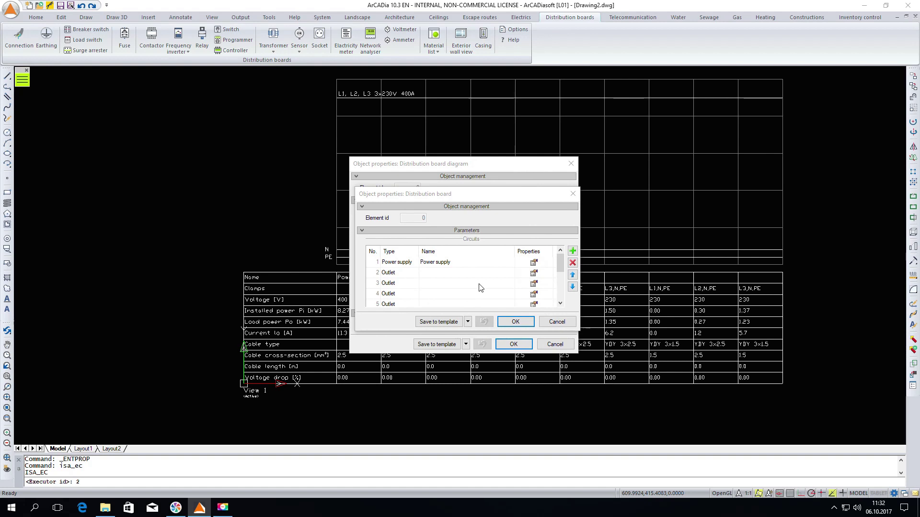
Change the power supply circuit's coincidence factor and apply the updated distribution board properties to the diagram.
click(534, 262)
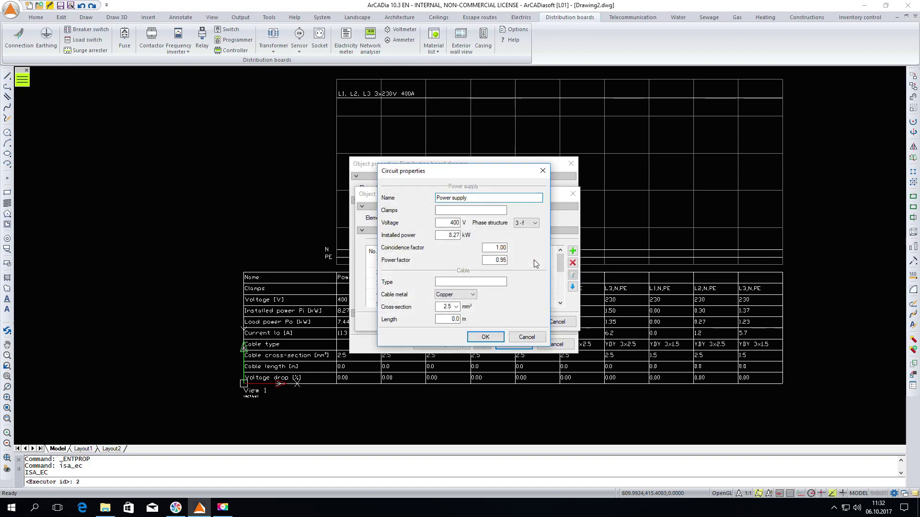
drag(488, 248, 508, 251)
text(0)
click(485, 337)
click(509, 322)
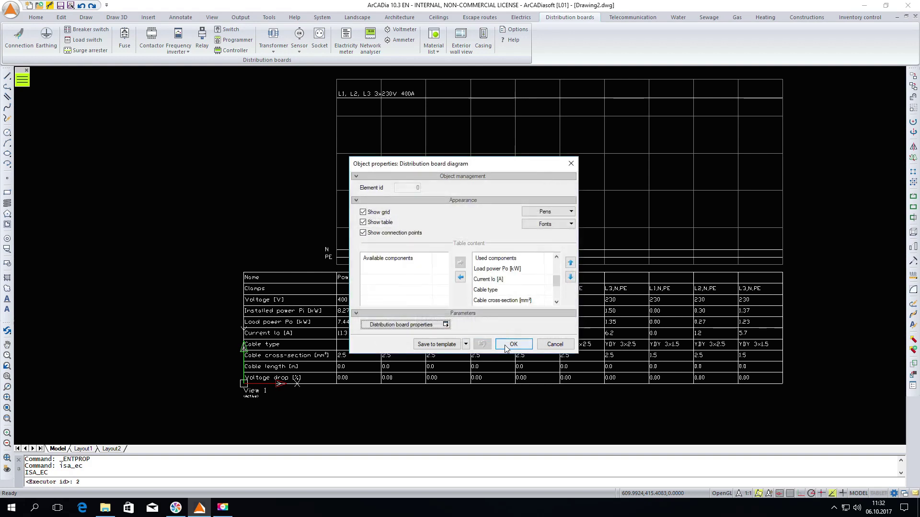
click(506, 345)
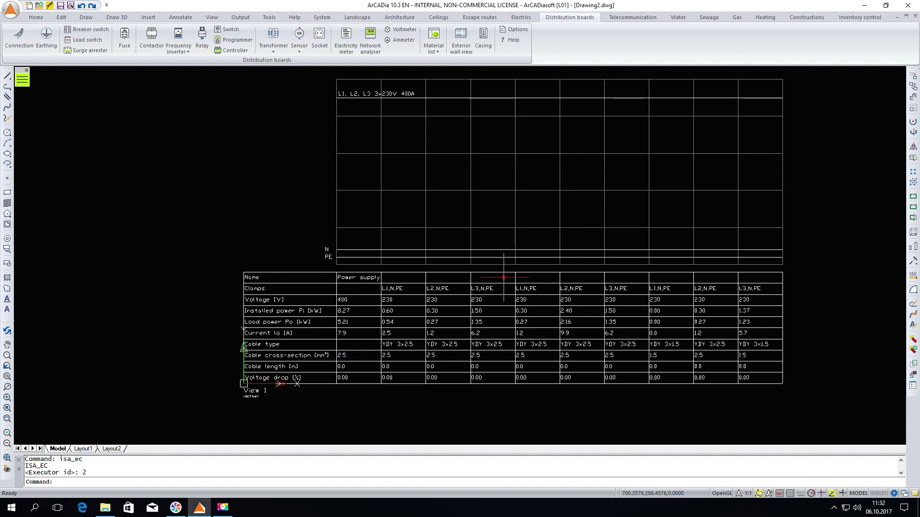
Widen the diagram's power supply column until the whole L1, L2, L3 busbar label fits inside it.
middle_drag(392, 213, 395, 301)
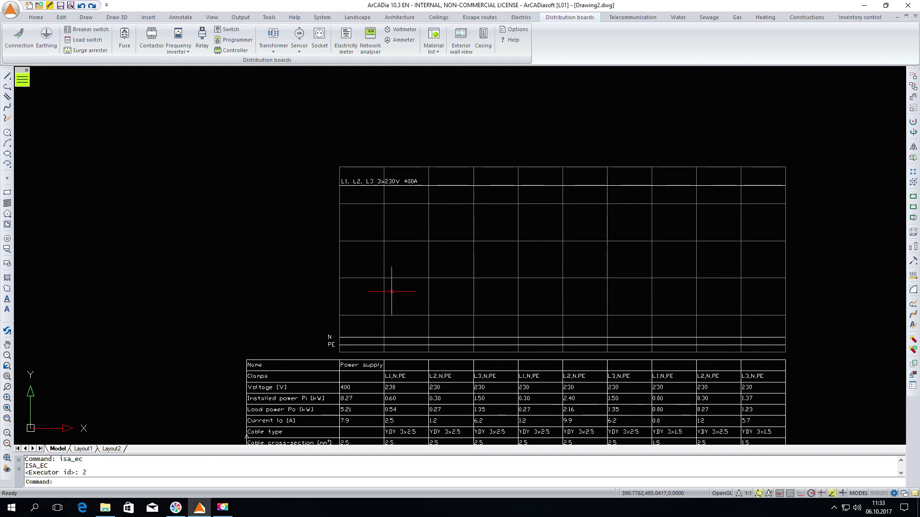
click(368, 168)
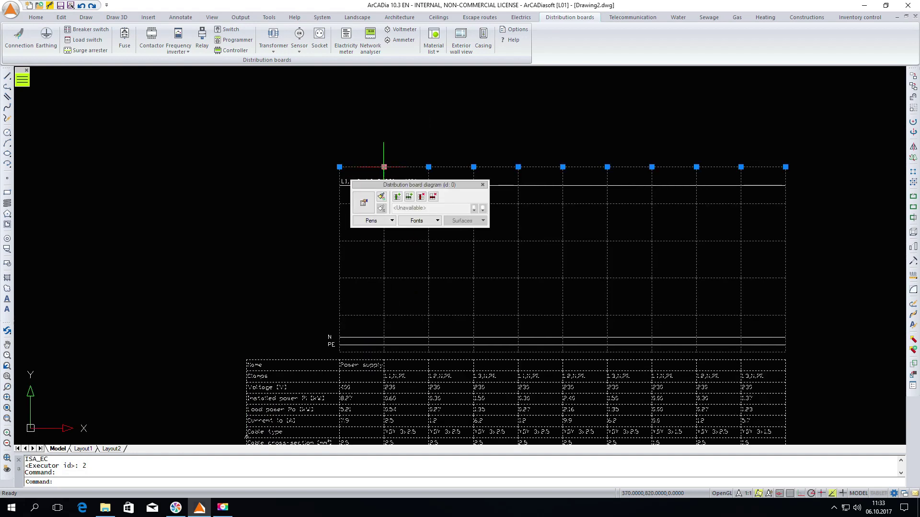
click(384, 166)
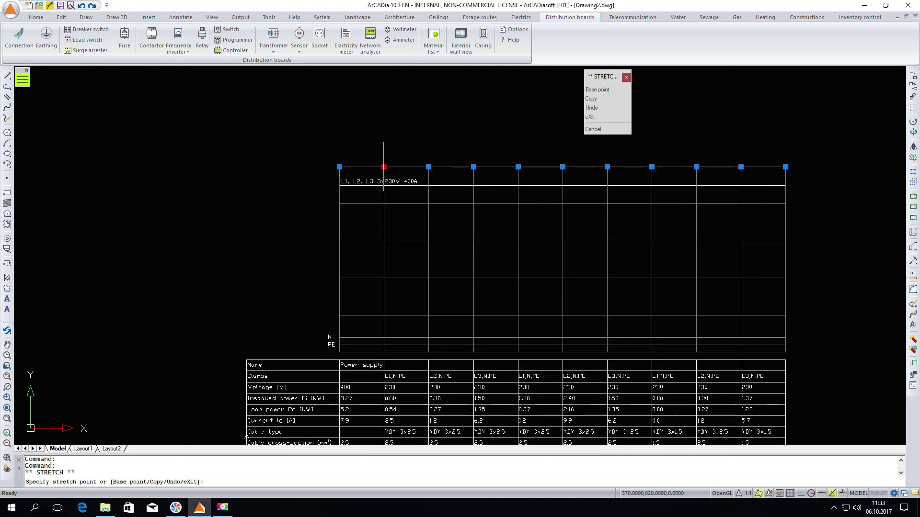
click(419, 167)
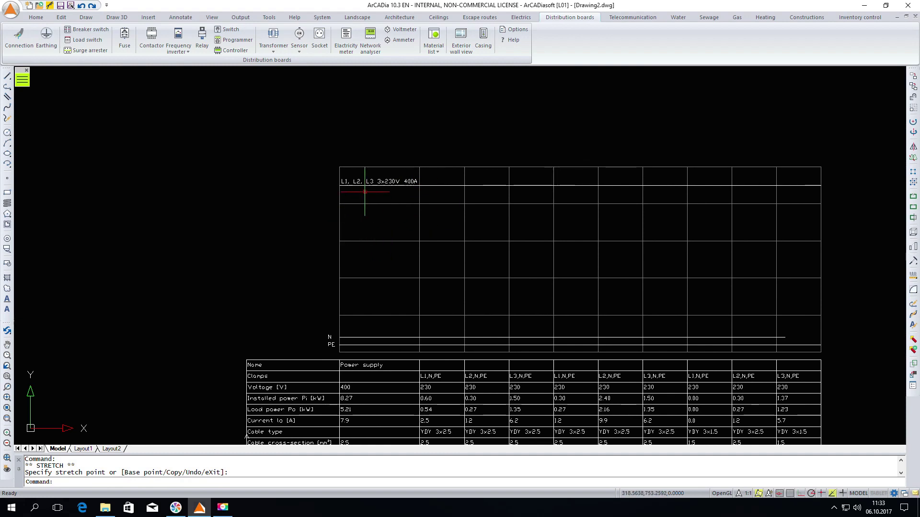
Insert a power breaker switch with auxiliary contacts enabled in the power supply column, in the row just below the L1, L2, L3 busbar.
scroll(364, 192, down, 2)
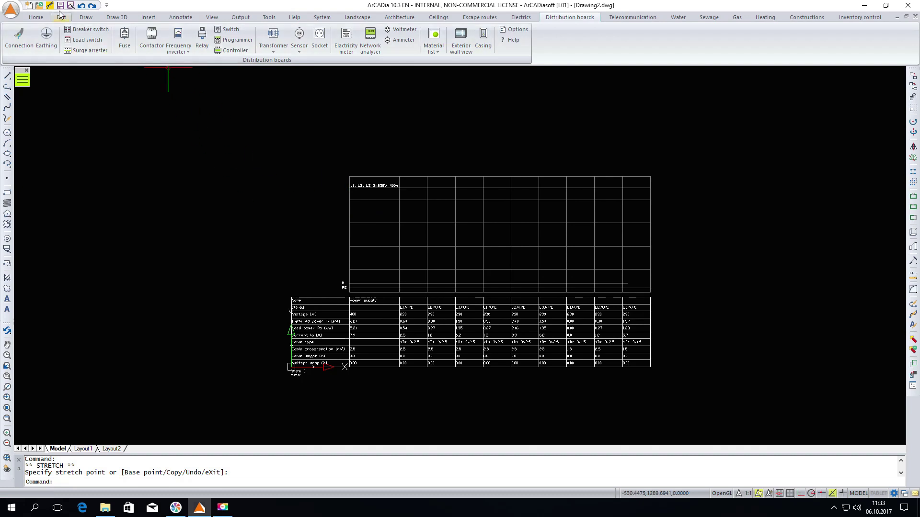
click(75, 30)
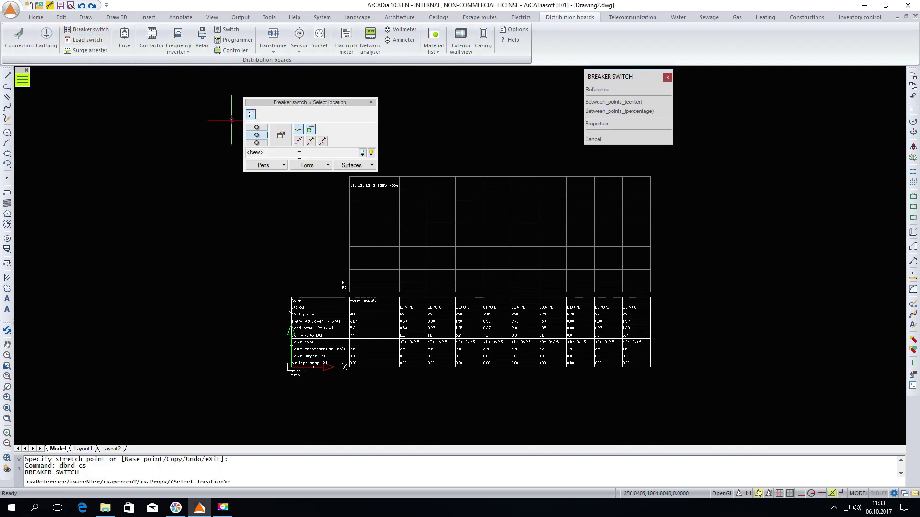
click(281, 136)
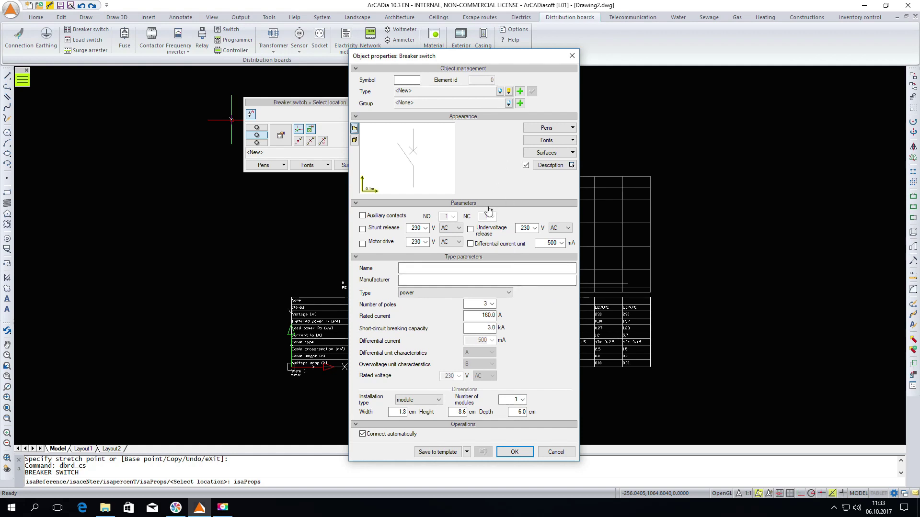
click(509, 91)
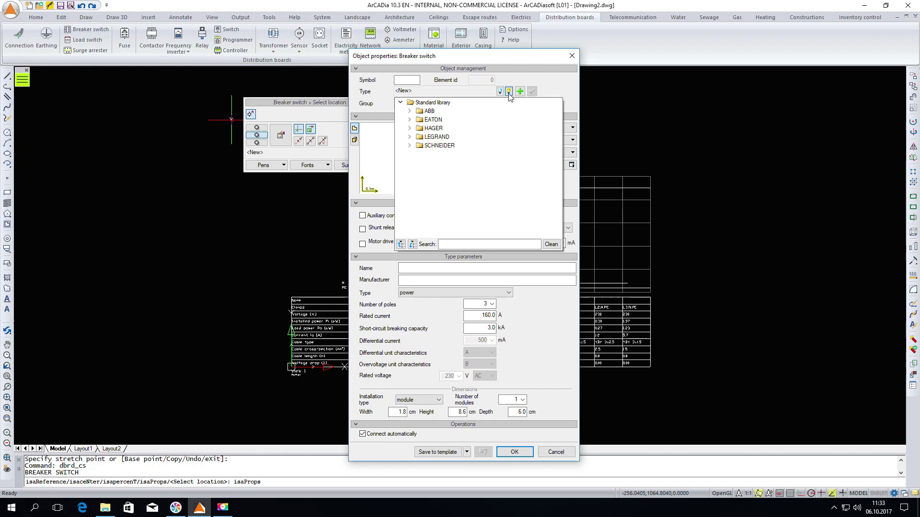
click(546, 301)
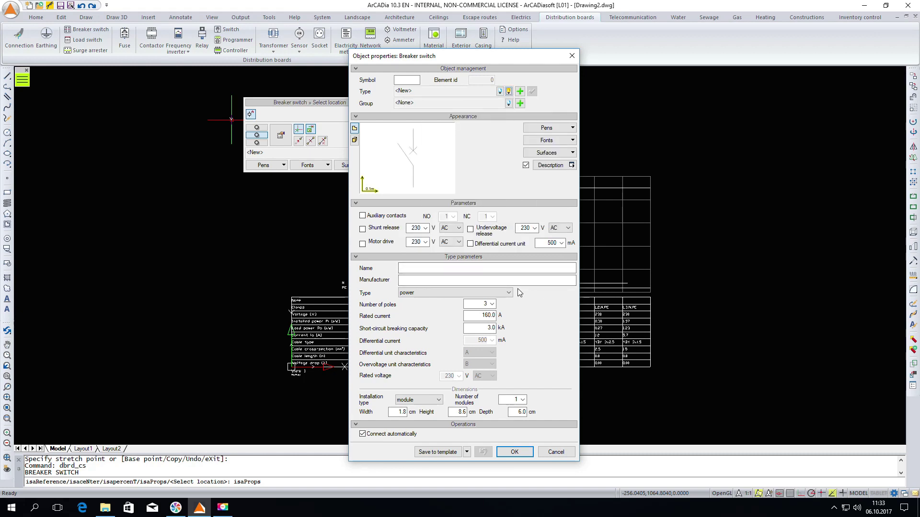
click(362, 216)
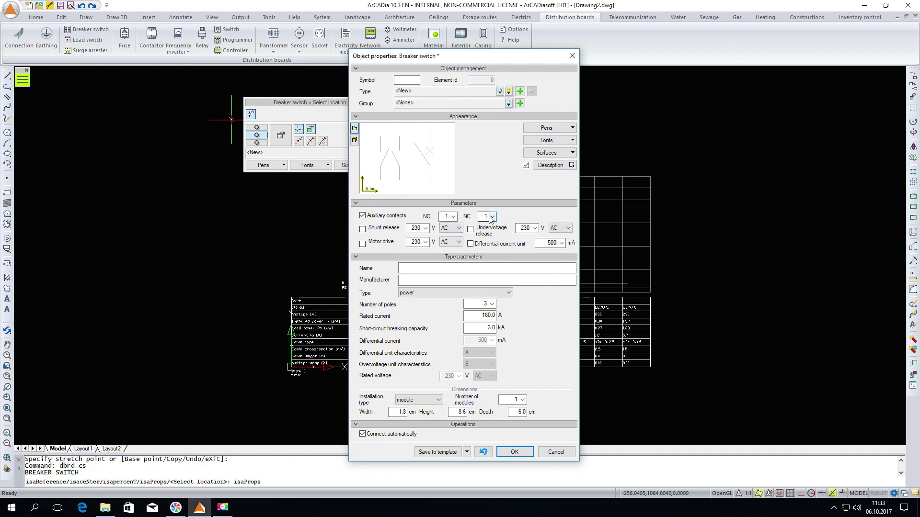
click(515, 452)
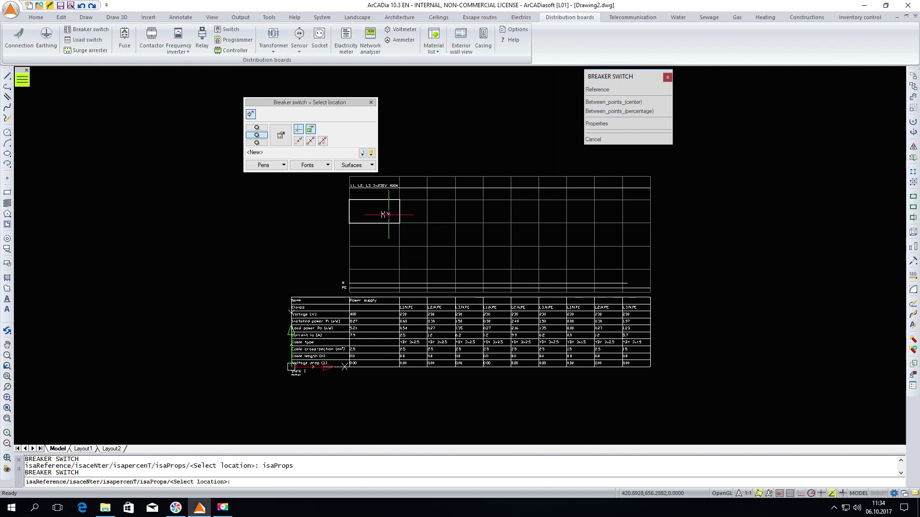
click(374, 212)
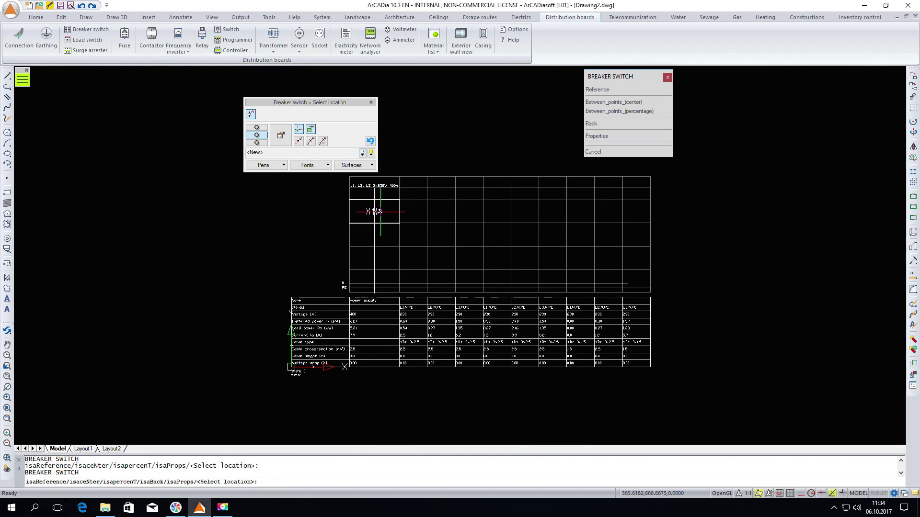
Set up a new signalisation element as a red lamp with automatic connection turned off.
click(299, 52)
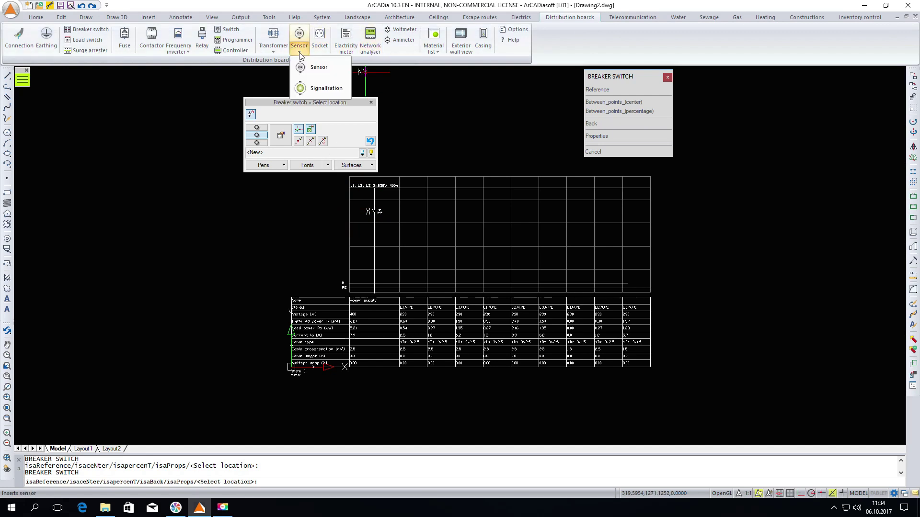
click(302, 89)
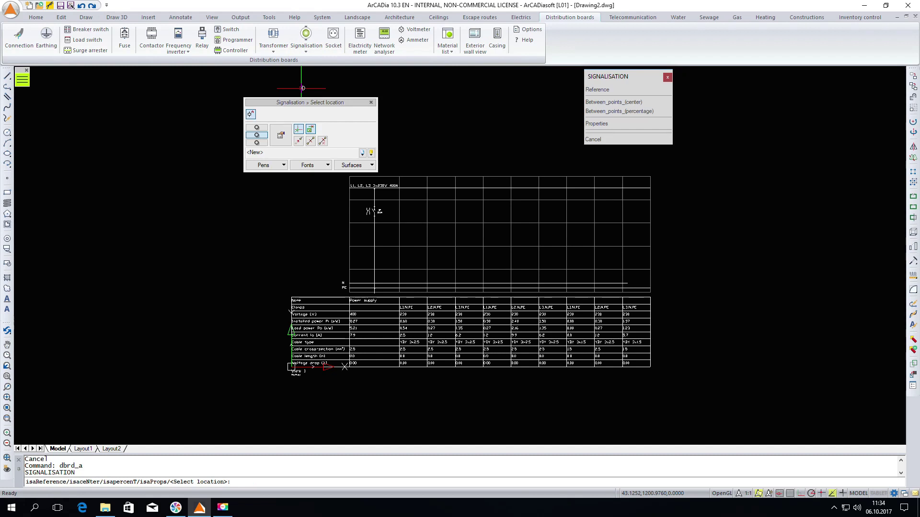
click(280, 135)
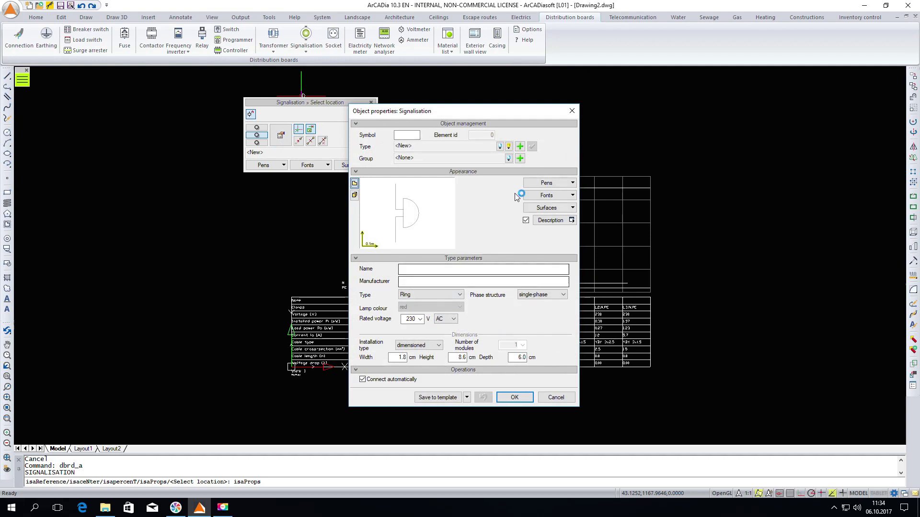
click(449, 295)
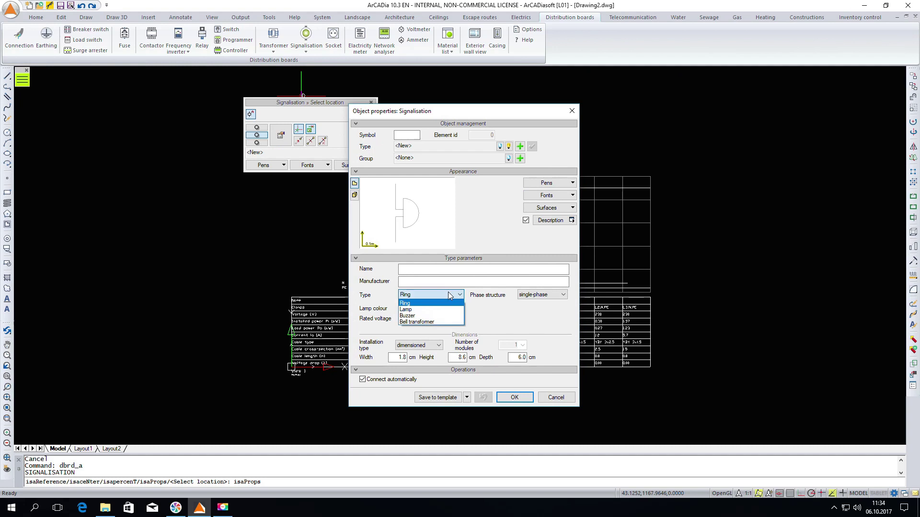
click(435, 312)
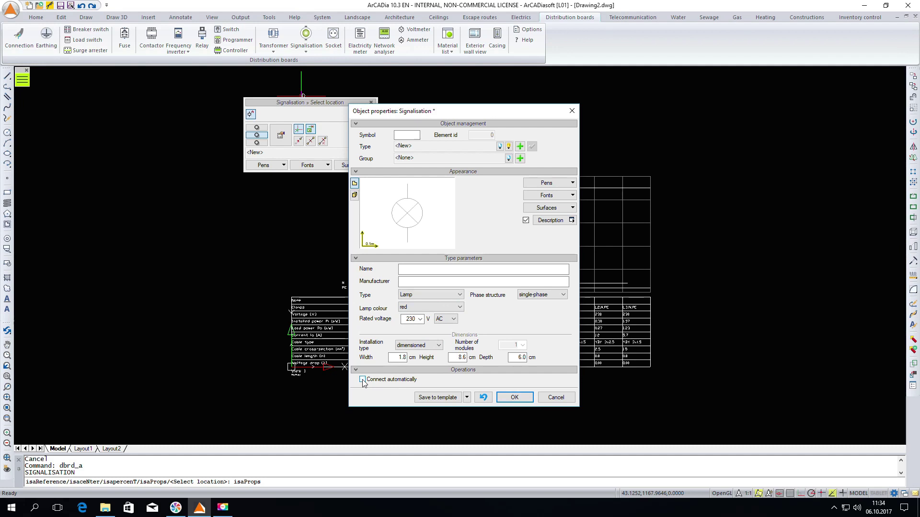
click(511, 398)
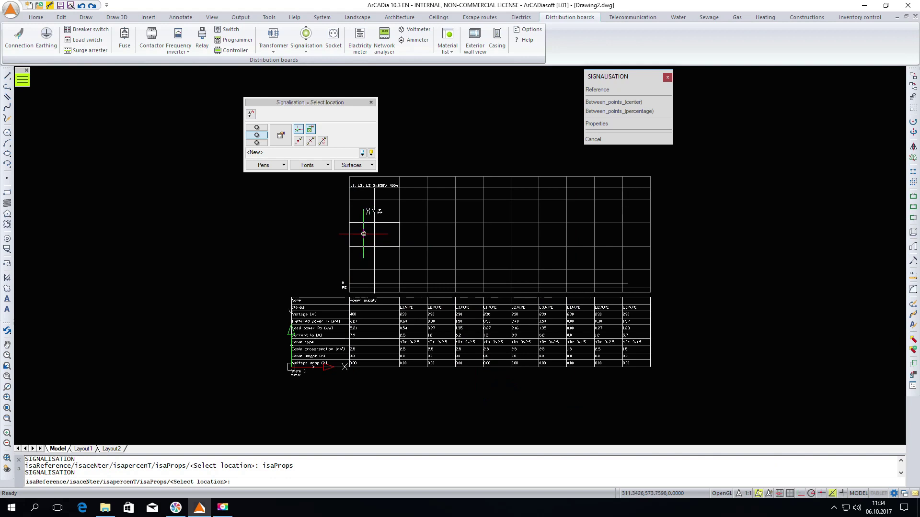
Place the signalisation lamp in the power supply column, one row below the breaker switch and aligned with its right auxiliary contact.
scroll(363, 234, up, 3)
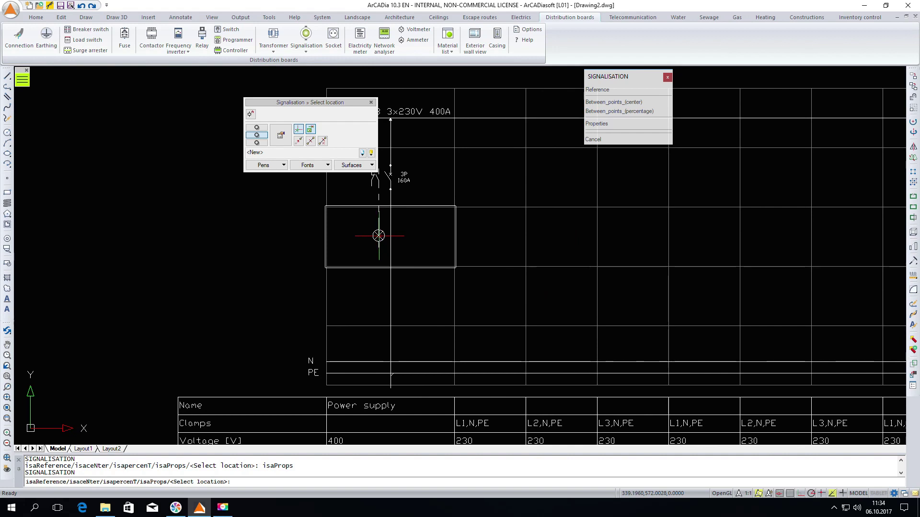
click(378, 236)
key(Escape)
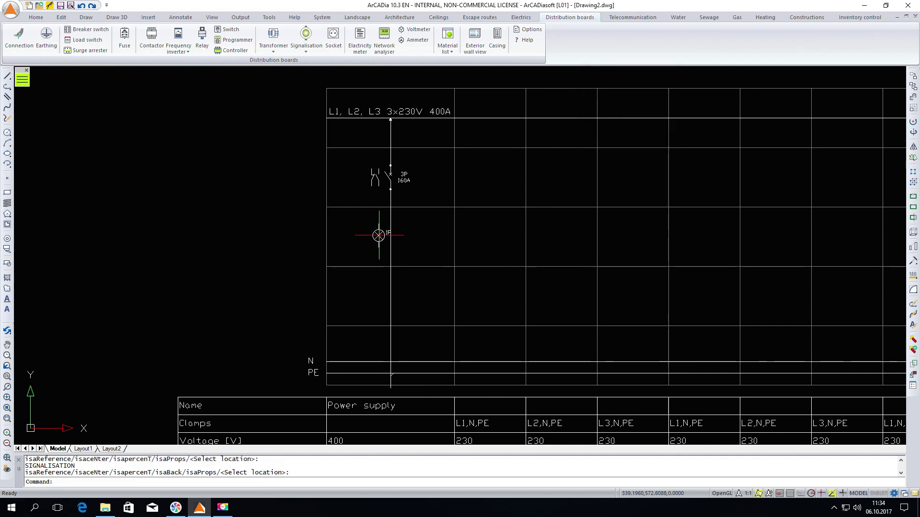
With orthogonal mode on, draw a connection from the upper end of the breaker's right auxiliary contact to the main supply line.
click(22, 41)
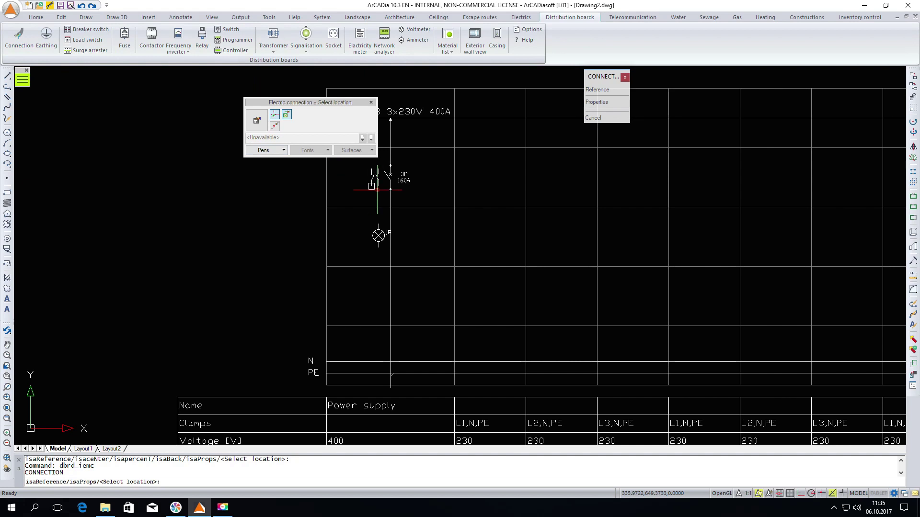
scroll(382, 178, up, 3)
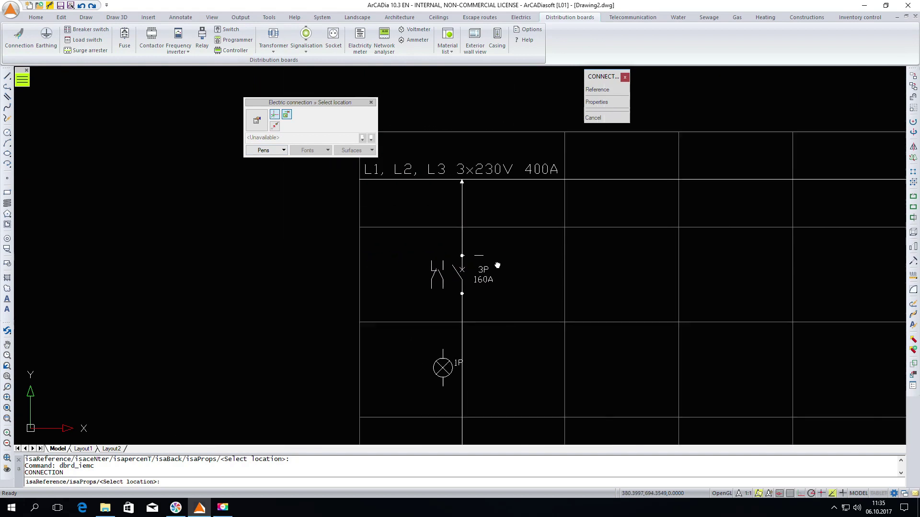
scroll(453, 271, up, 2)
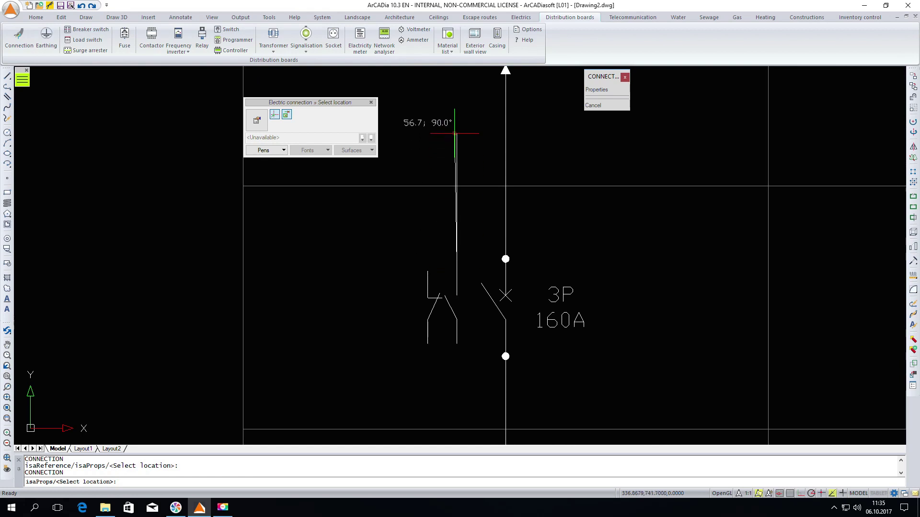
click(800, 493)
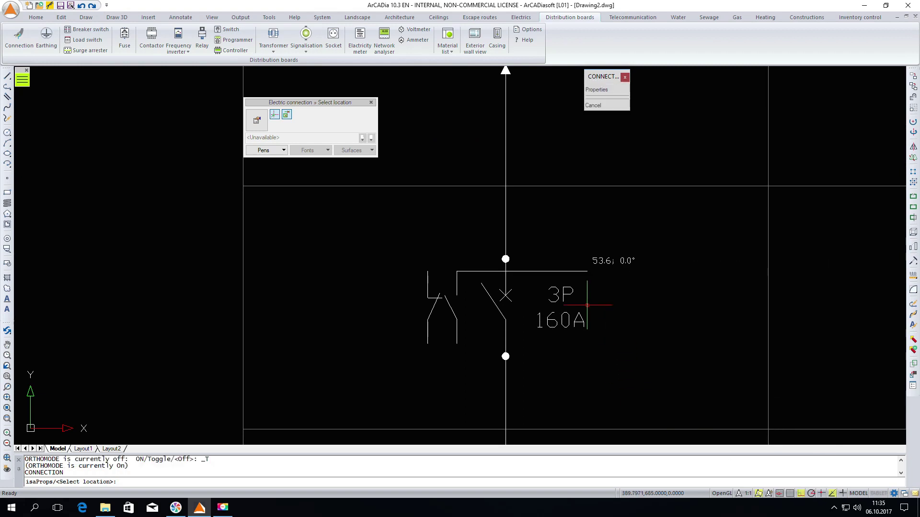
click(453, 149)
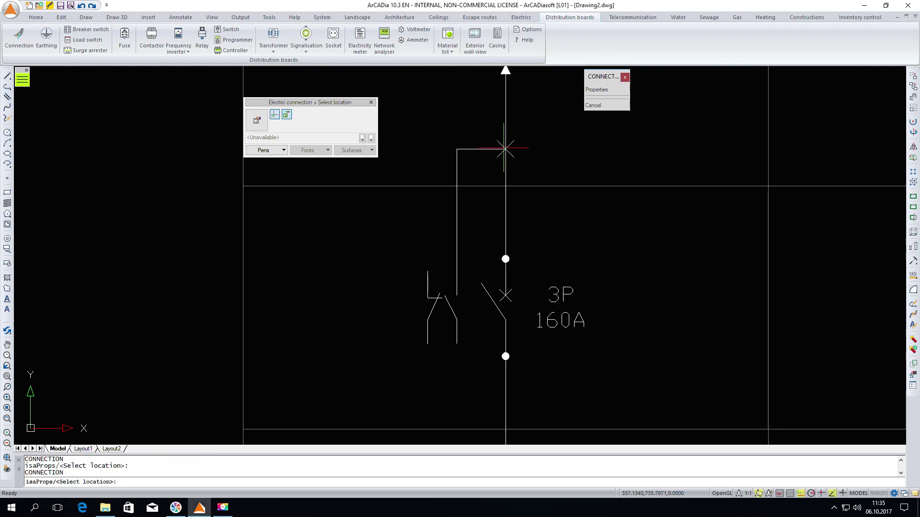
click(505, 148)
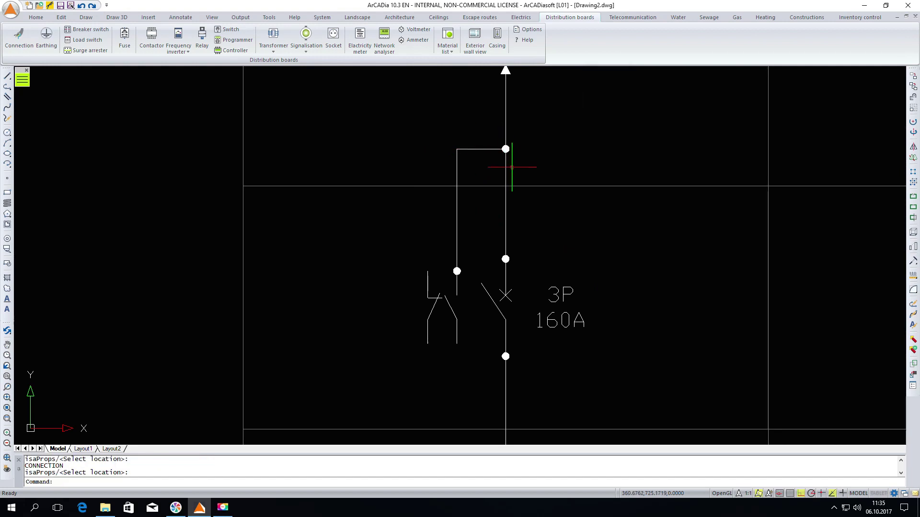
Connect the lower end of the right auxiliary contact to the upper terminal of the lamp.
right_click(509, 225)
click(548, 232)
scroll(476, 199, down, 3)
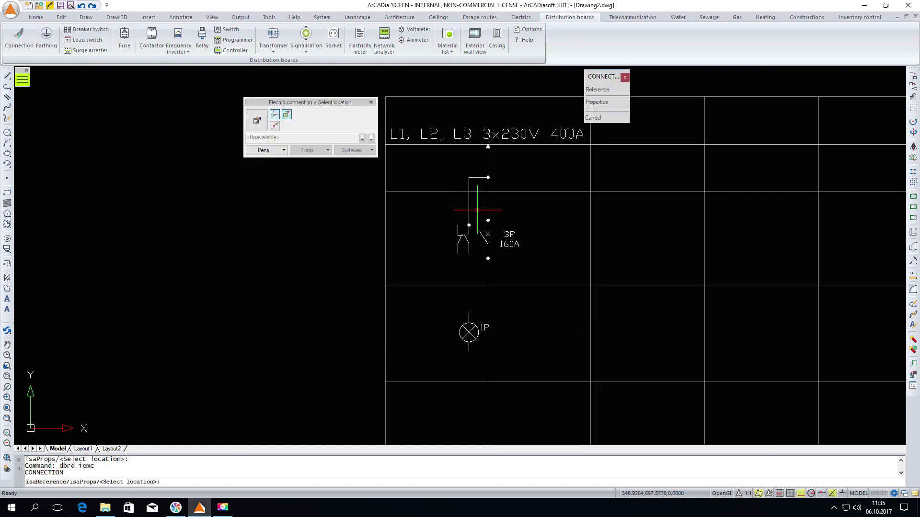
click(469, 252)
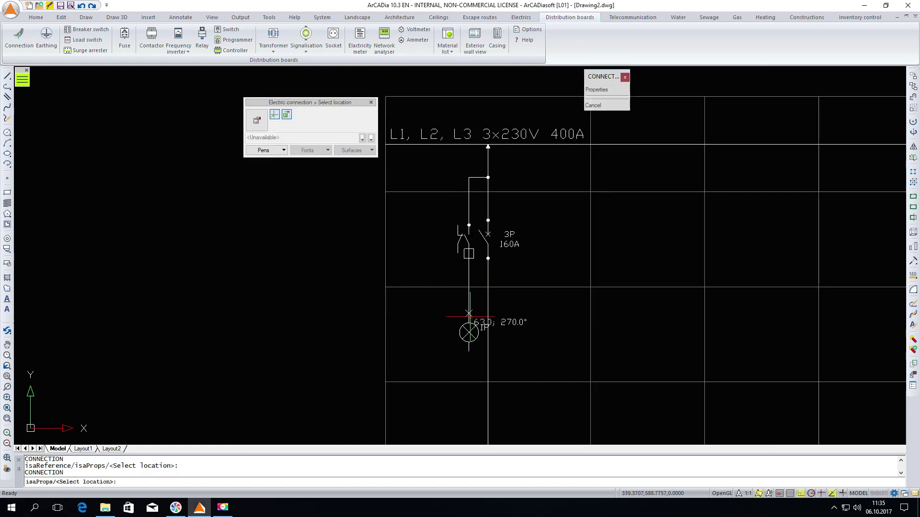
click(468, 314)
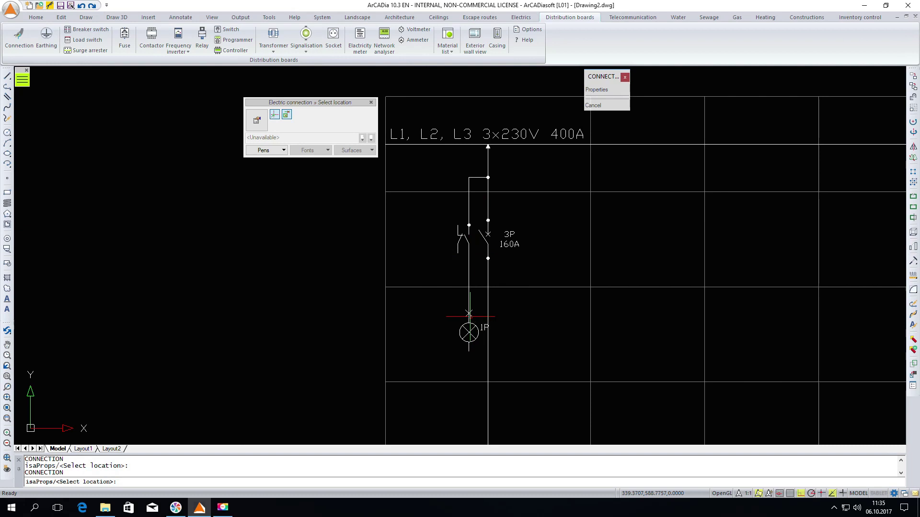
key(Escape)
Connect the lower terminal of the lamp to the N busbar with a vertical connection.
scroll(435, 267, down, 2)
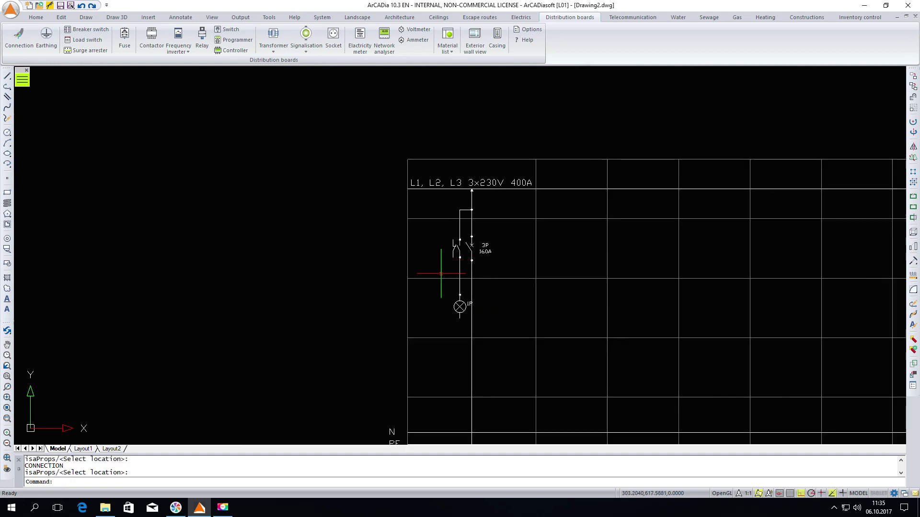
right_click(443, 338)
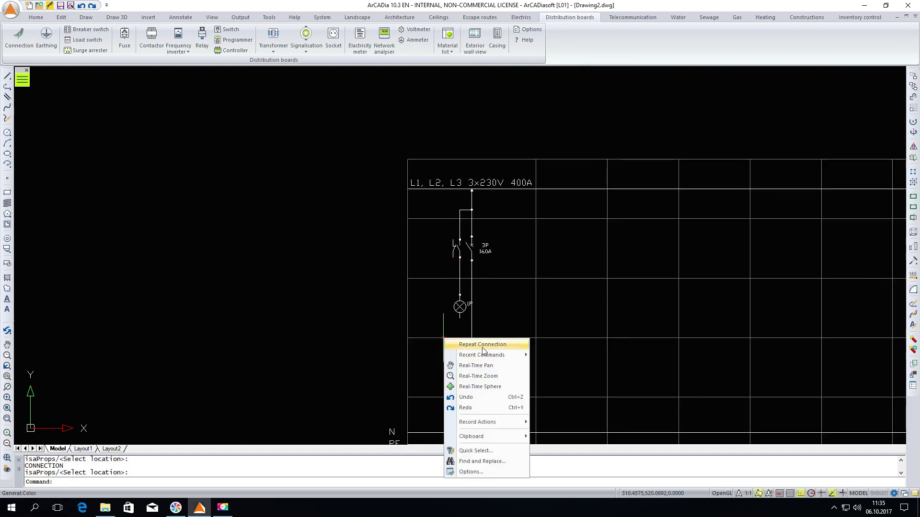
click(483, 345)
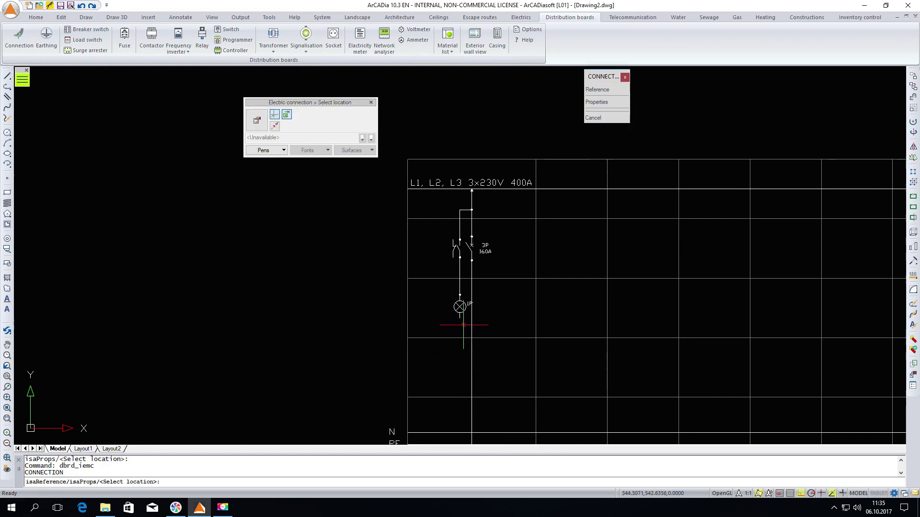
click(460, 299)
scroll(473, 266, down, 2)
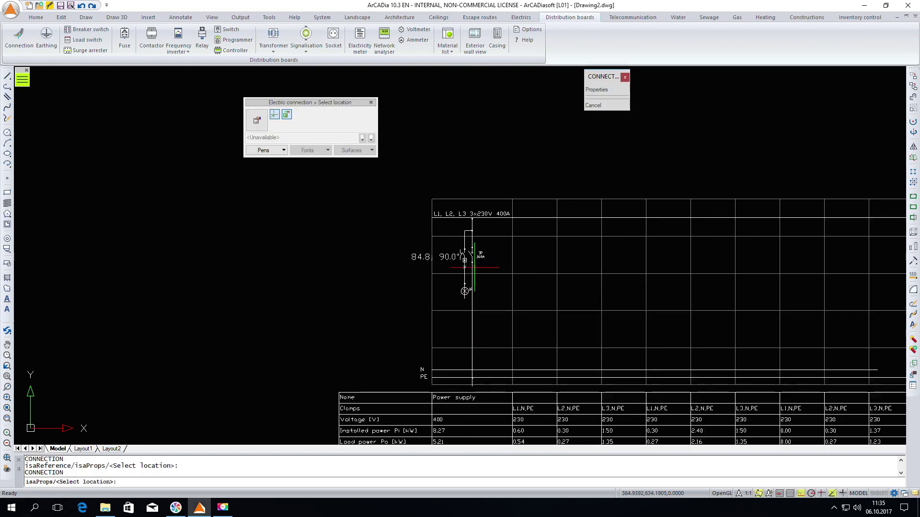
scroll(472, 365, up, 3)
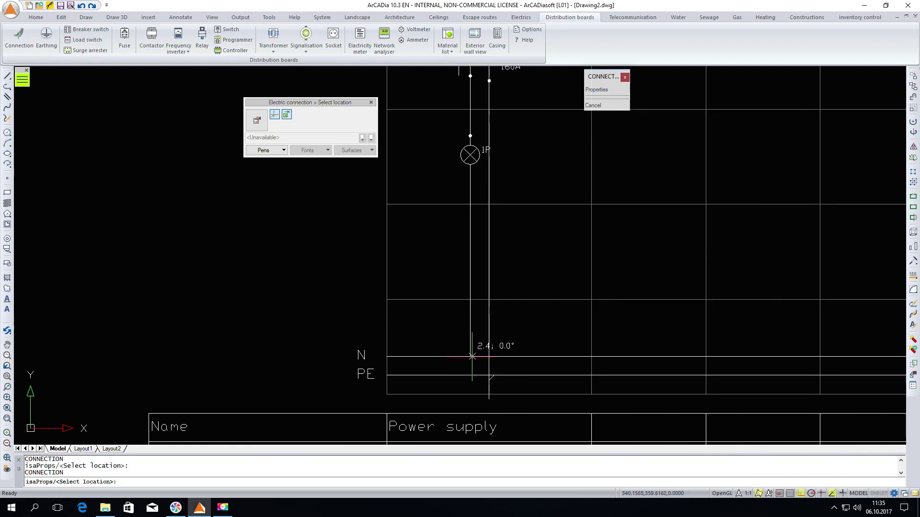
click(470, 357)
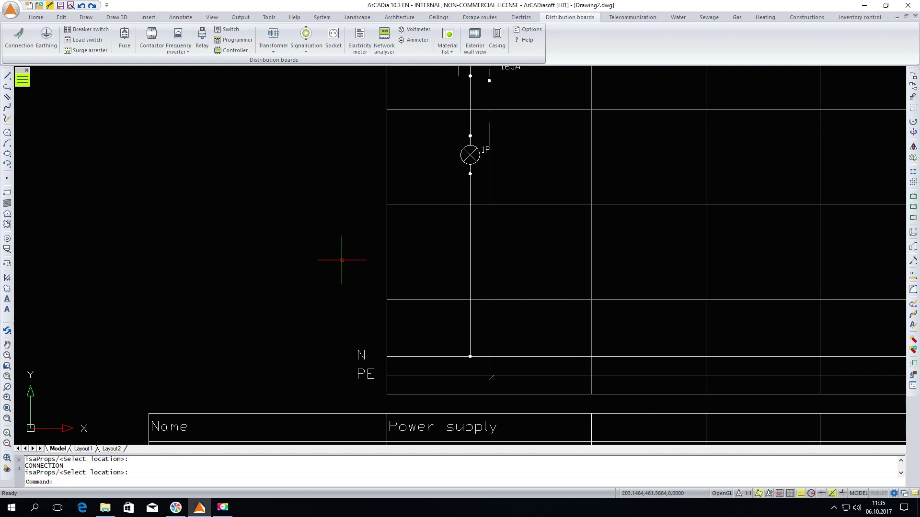
Insert a new column in the distribution board diagram between the power supply column and the first outlet circuit.
scroll(407, 333, down, 2)
scroll(457, 280, down, 2)
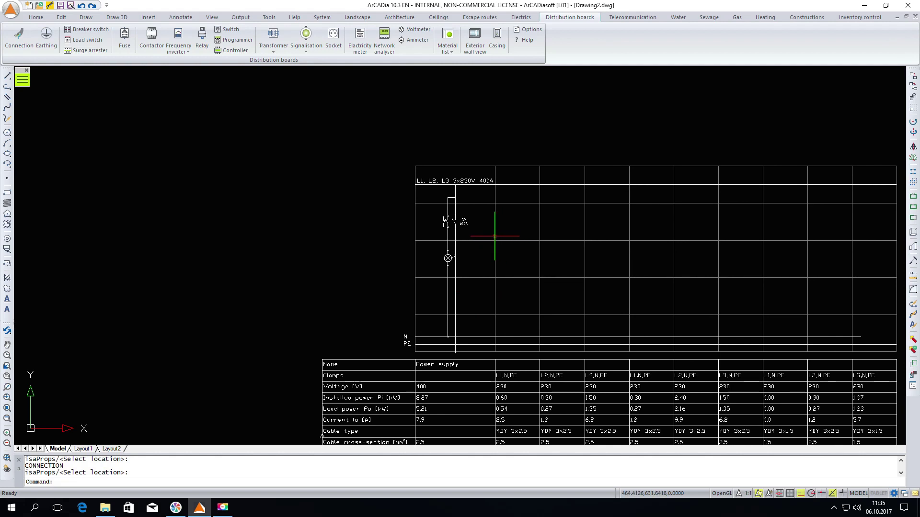
click(495, 235)
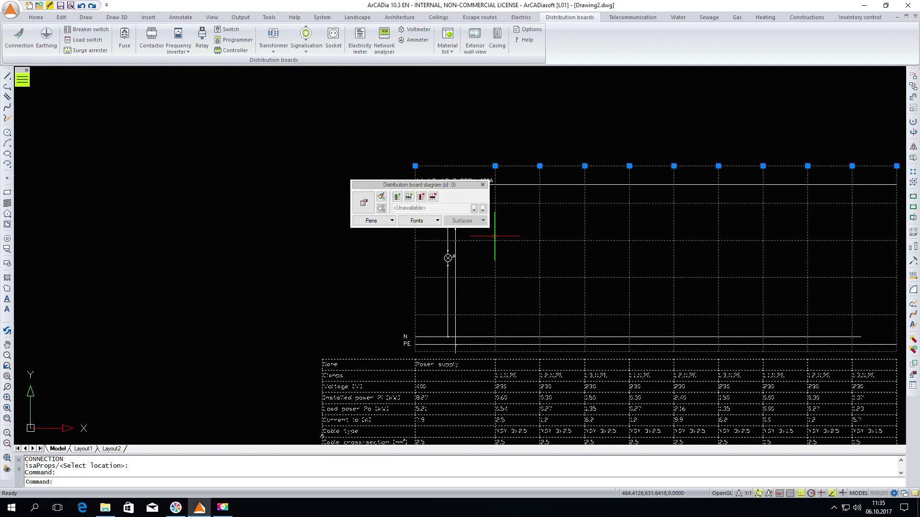
click(397, 197)
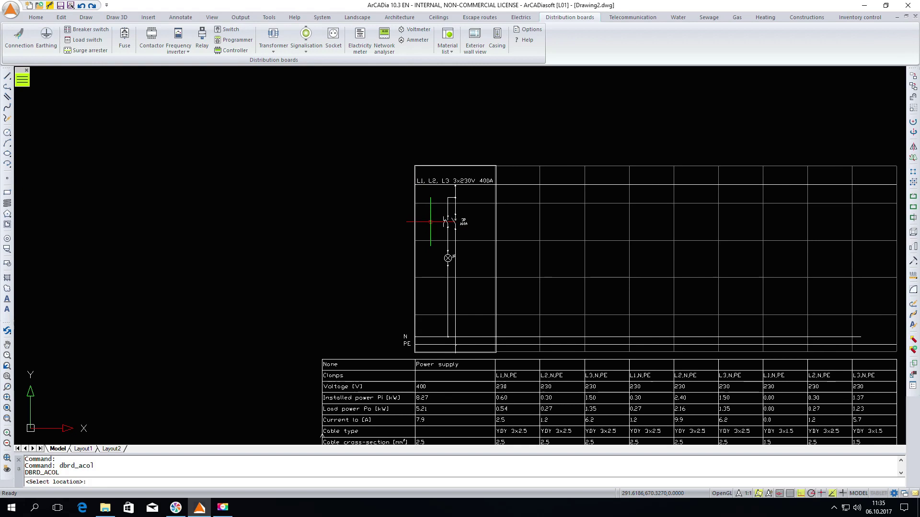
click(431, 221)
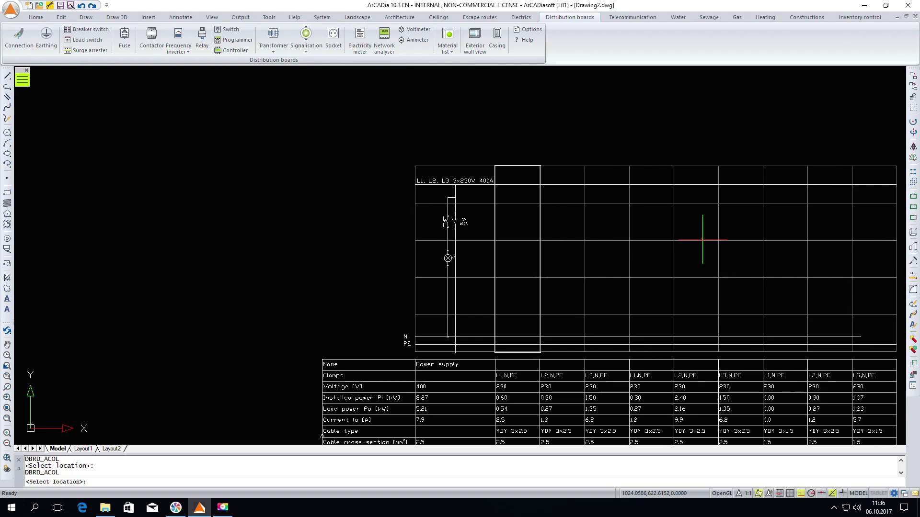
click(702, 240)
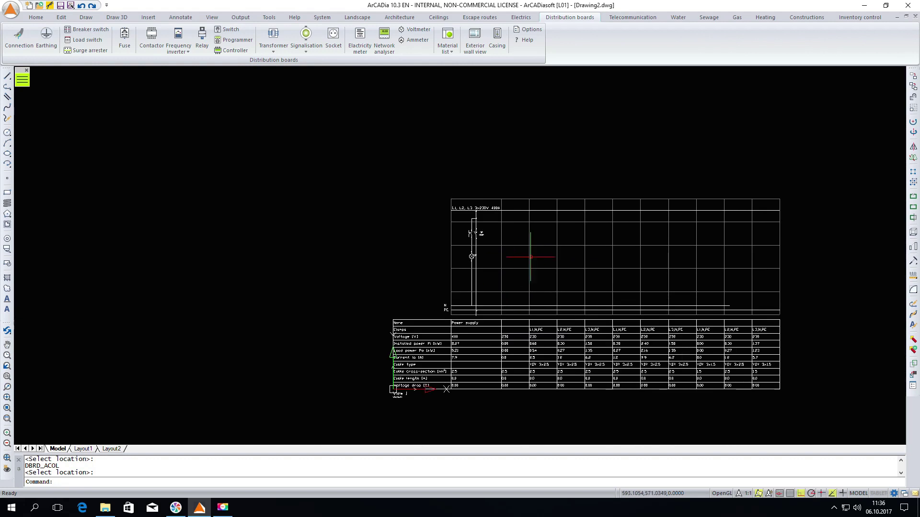
In the distribution board properties, set the type of circuit 2 to Protection and accept its circuit properties.
click(530, 257)
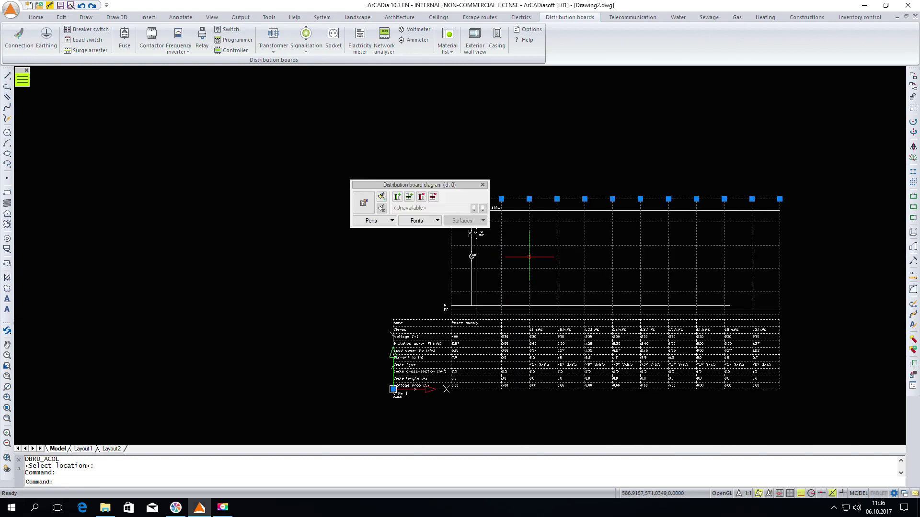
click(365, 196)
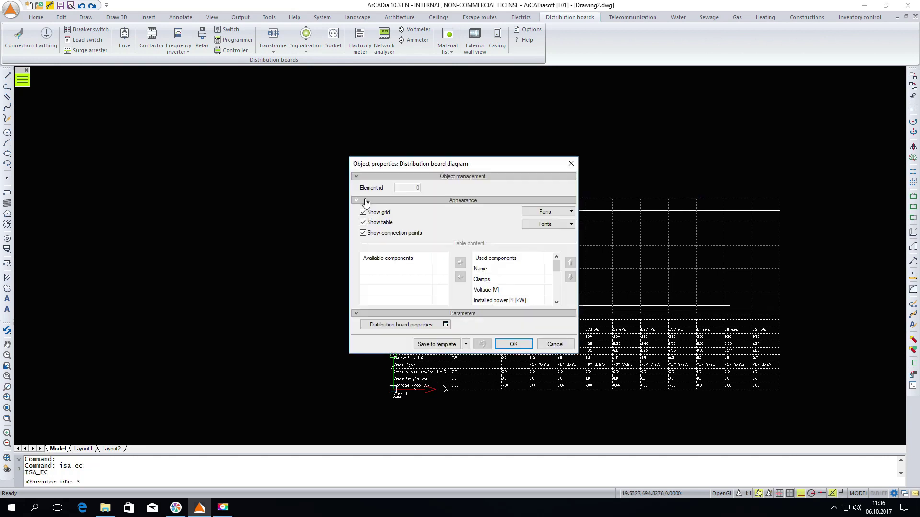
click(414, 327)
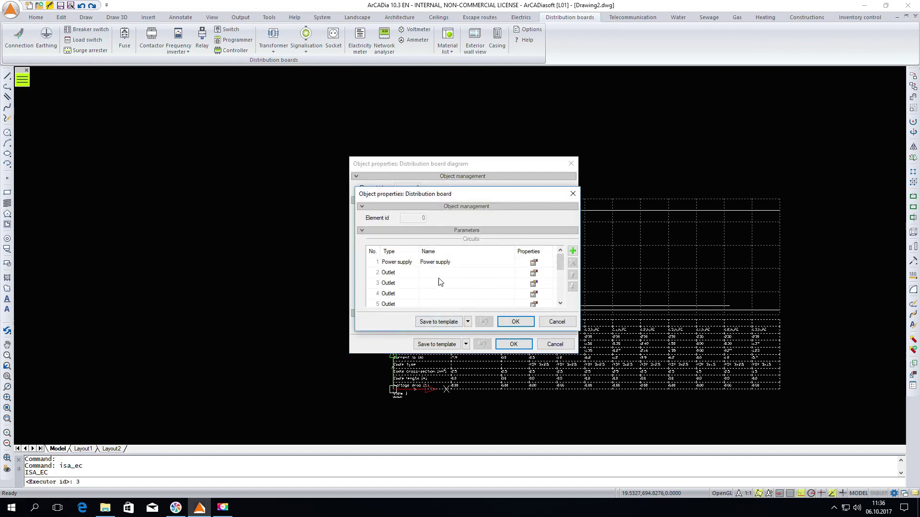
click(398, 275)
click(398, 275)
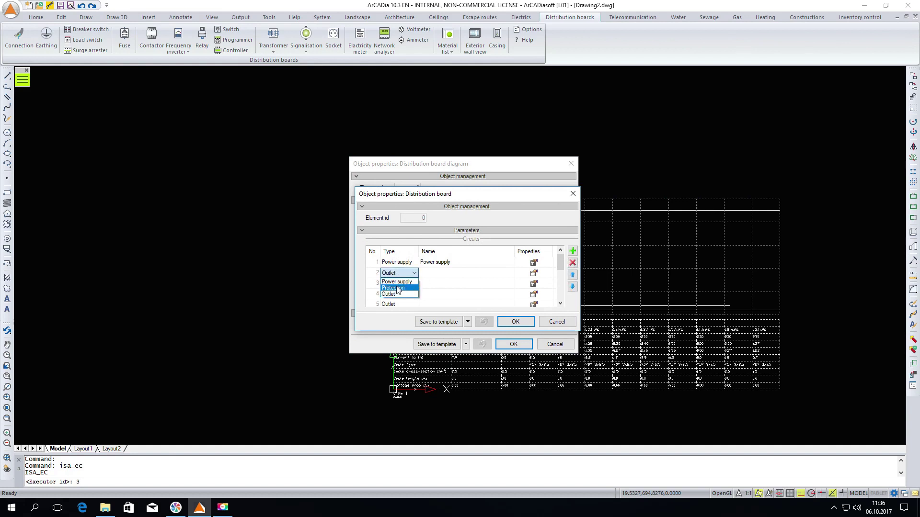
click(398, 289)
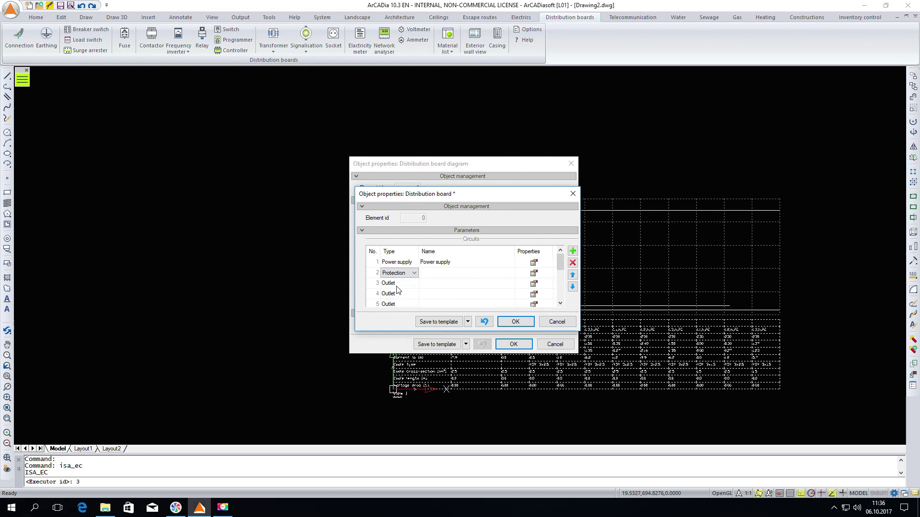
click(533, 272)
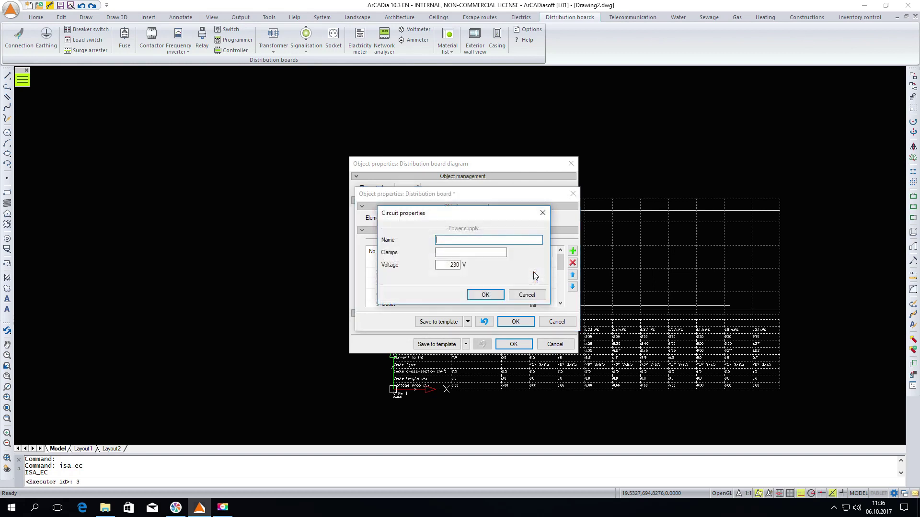
click(485, 295)
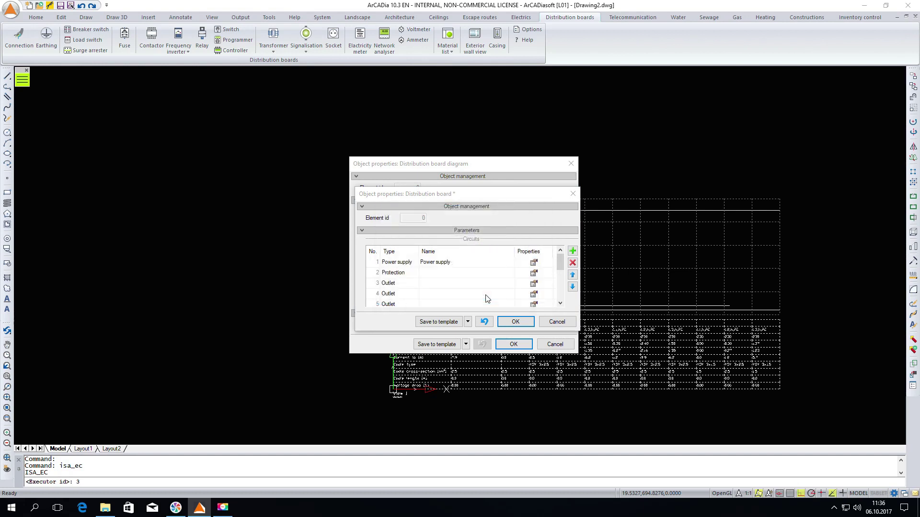
click(521, 323)
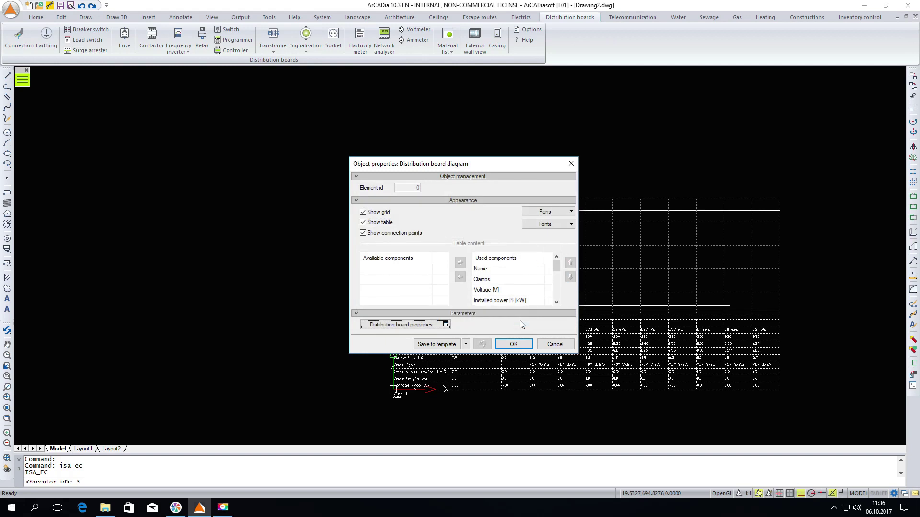
click(517, 348)
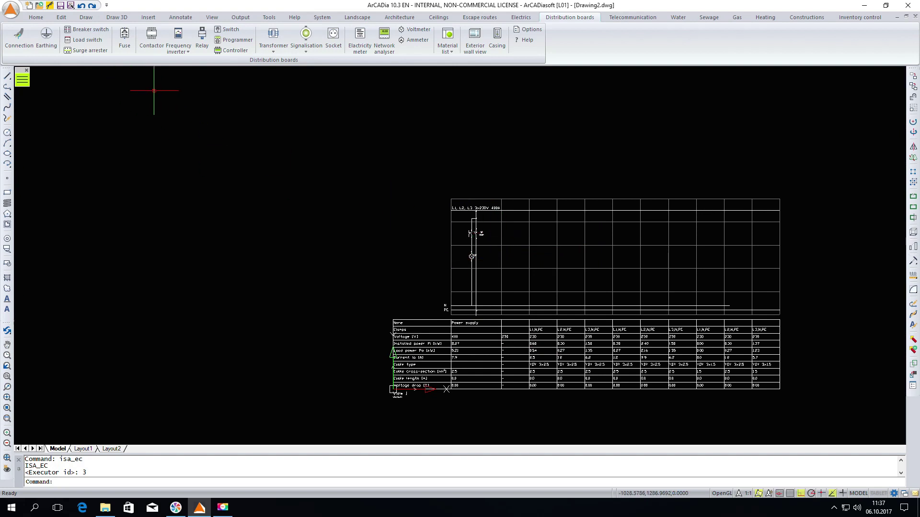
Place a single-pole B class (type 1) surge arrester in the second row of the protection column.
click(100, 53)
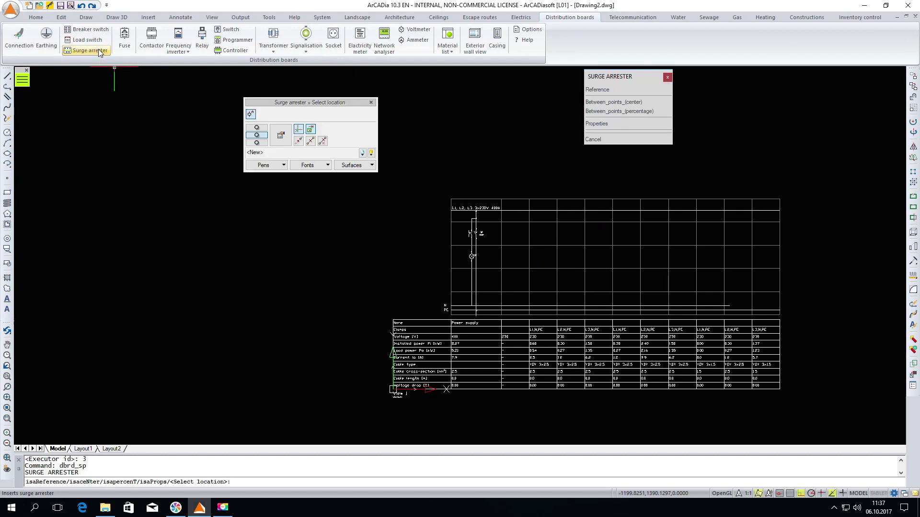
click(283, 140)
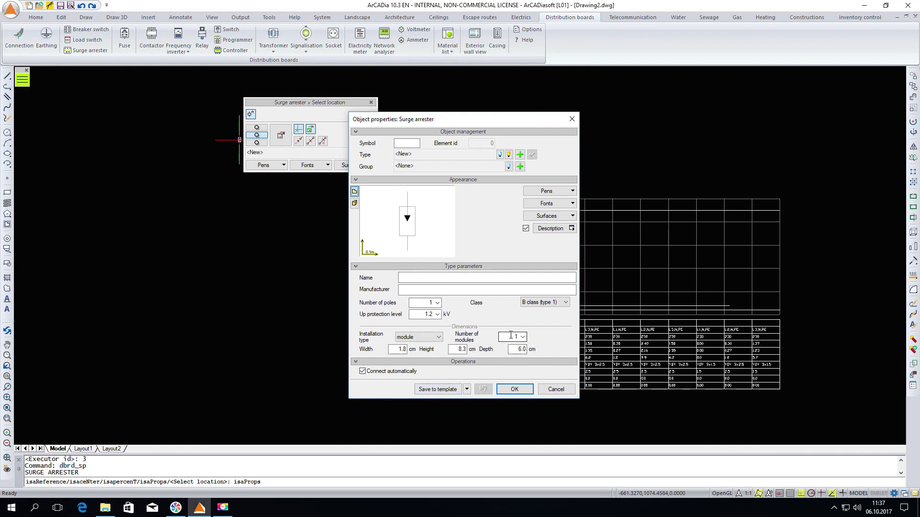
click(511, 390)
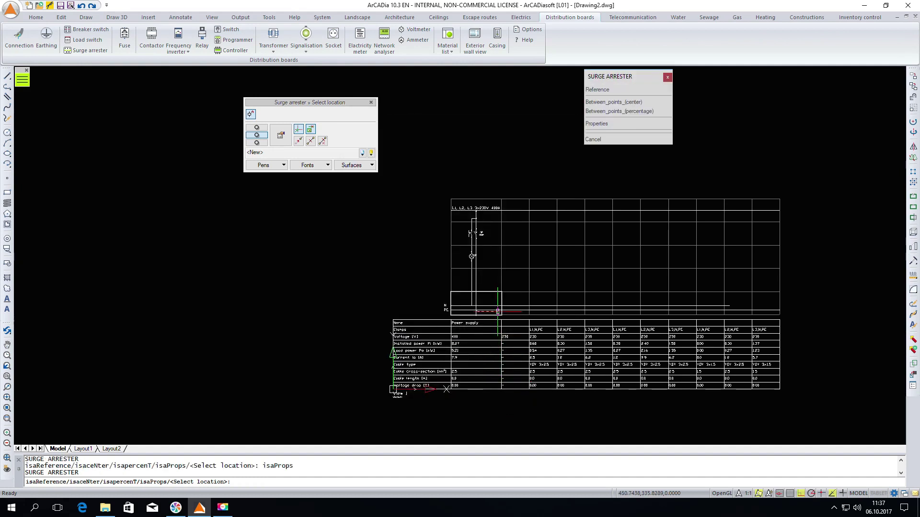
click(514, 233)
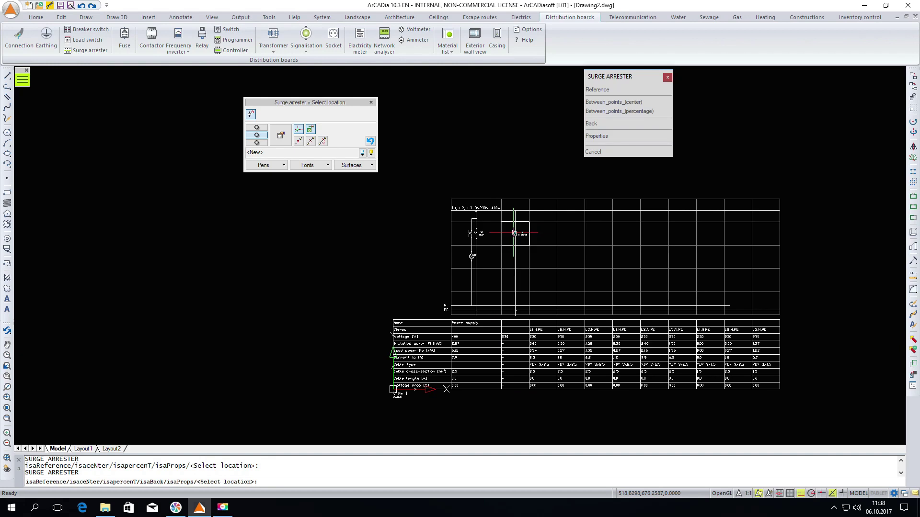
click(515, 233)
Begin a new breaker switch and turn off its auxiliary contacts in the object properties.
scroll(571, 234, up, 2)
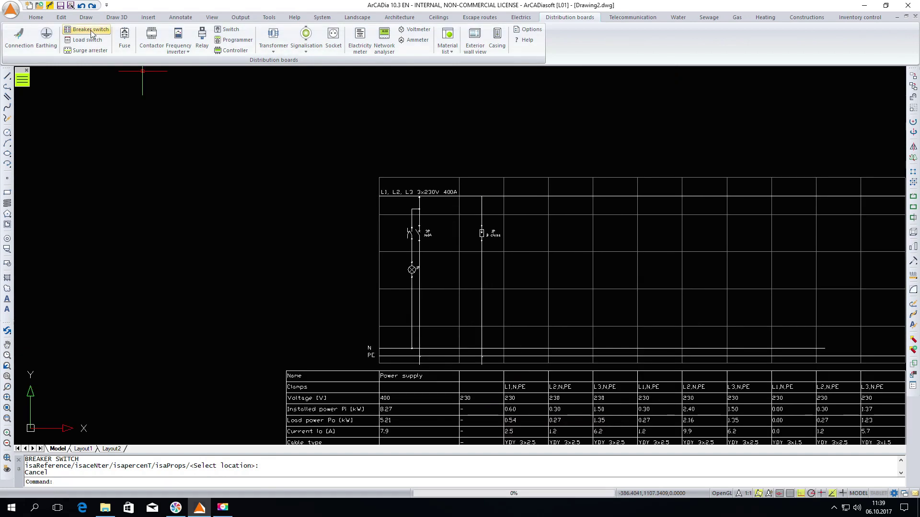
click(91, 30)
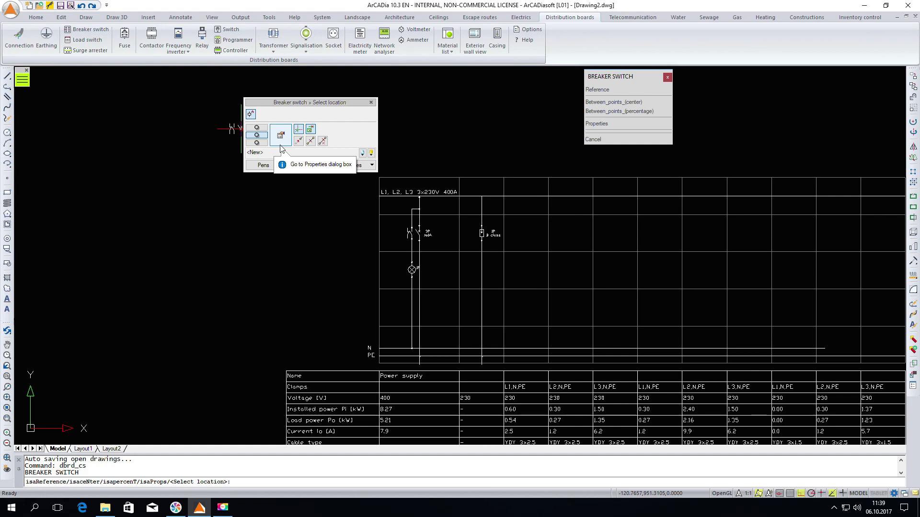
click(287, 137)
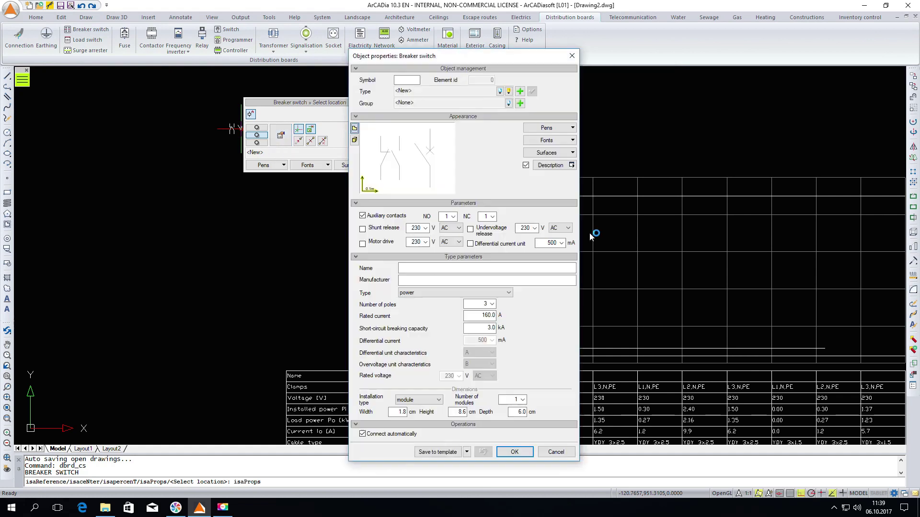
click(363, 216)
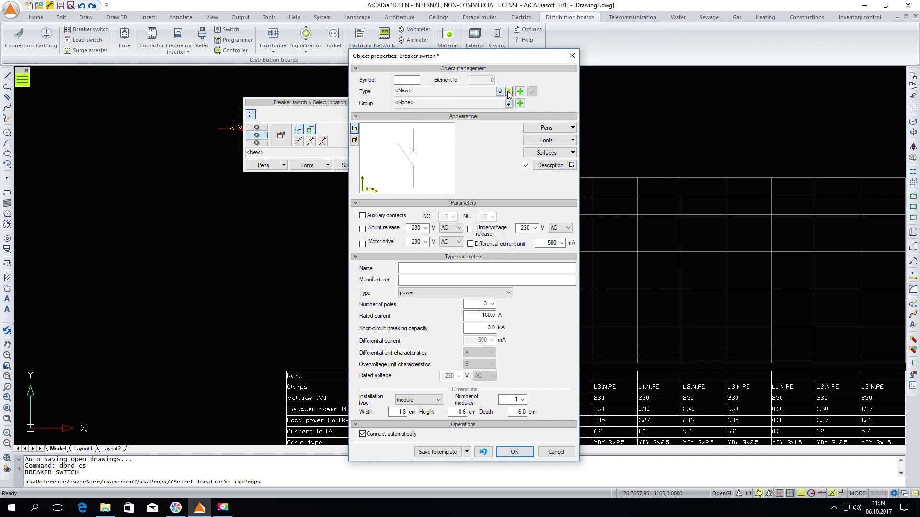
Search the breaker type library for B16 and assign the EATON CLS6-B16 overcurrent breaker from Wyłączniki nadprądowe.
click(509, 92)
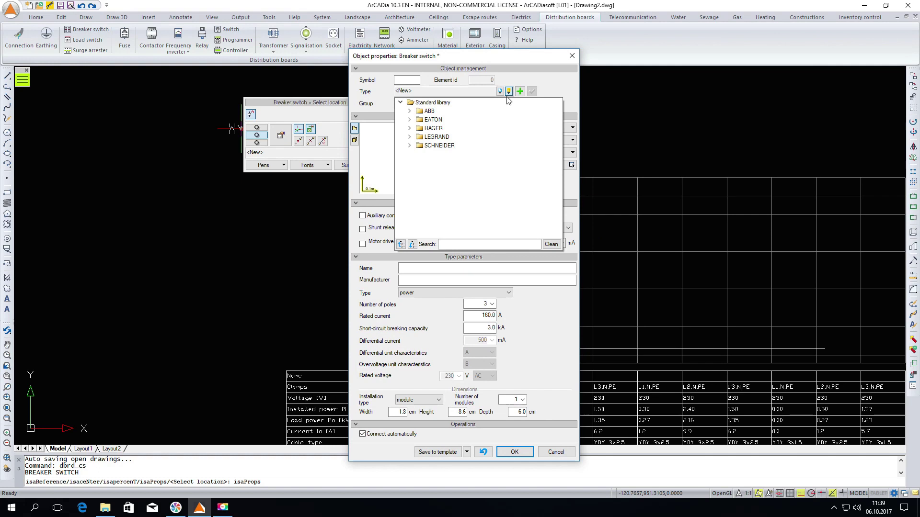
click(453, 244)
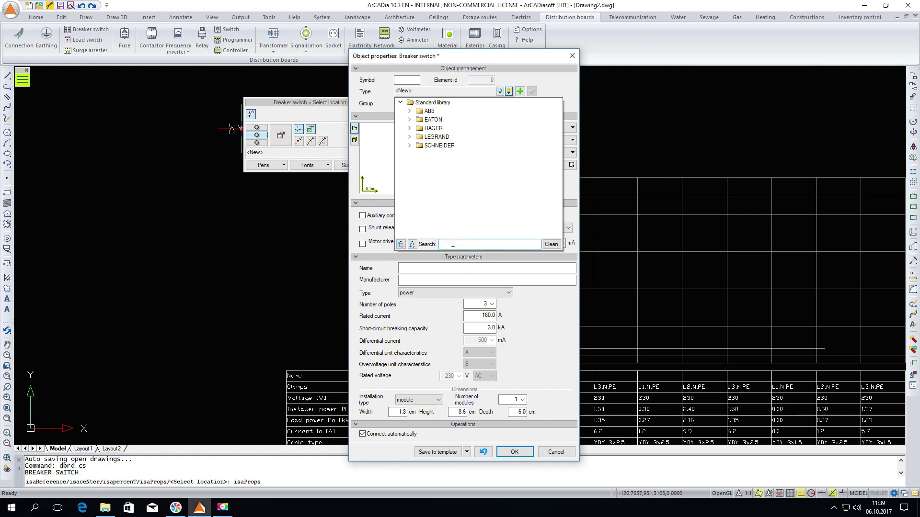
text(B)
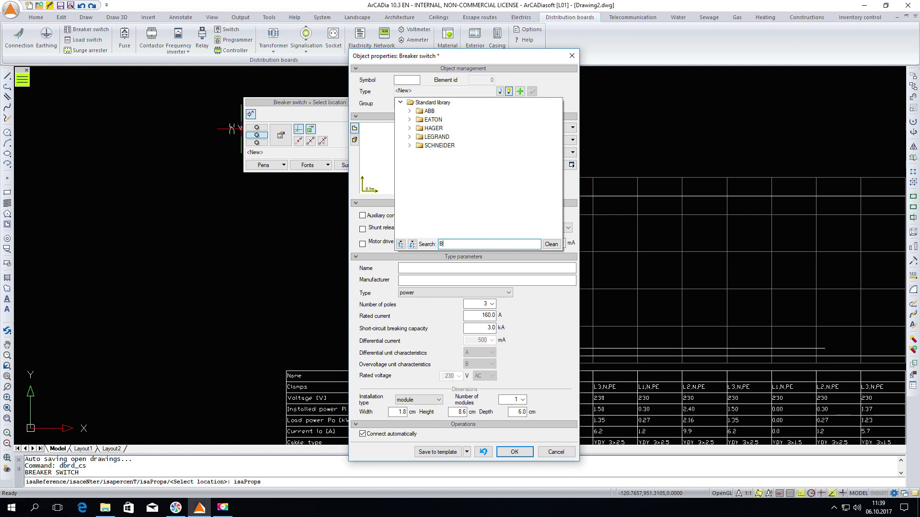
text(li)
key(BackSpace)
text(16)
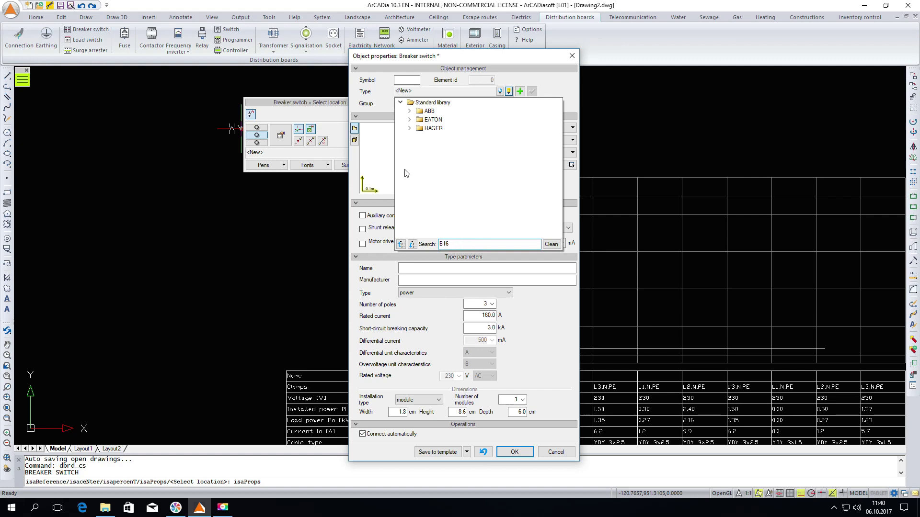
click(409, 119)
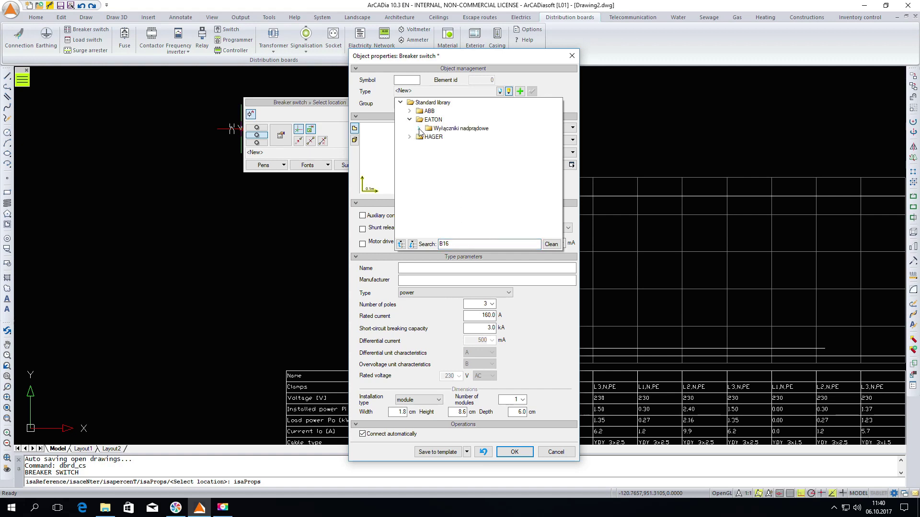
click(419, 129)
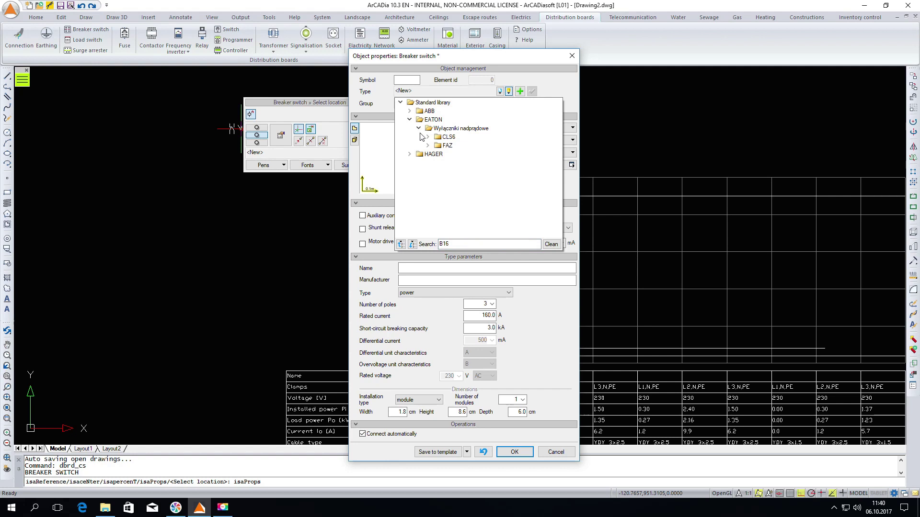
click(427, 137)
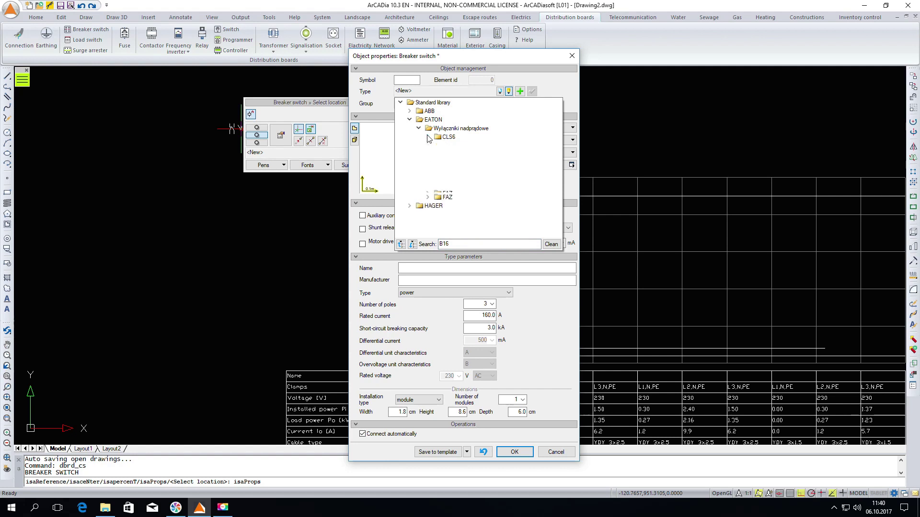
click(449, 150)
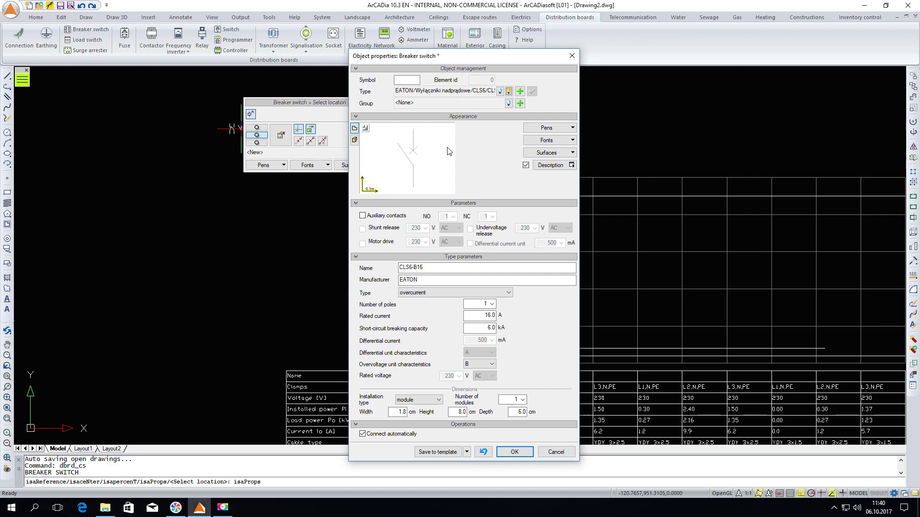
click(514, 451)
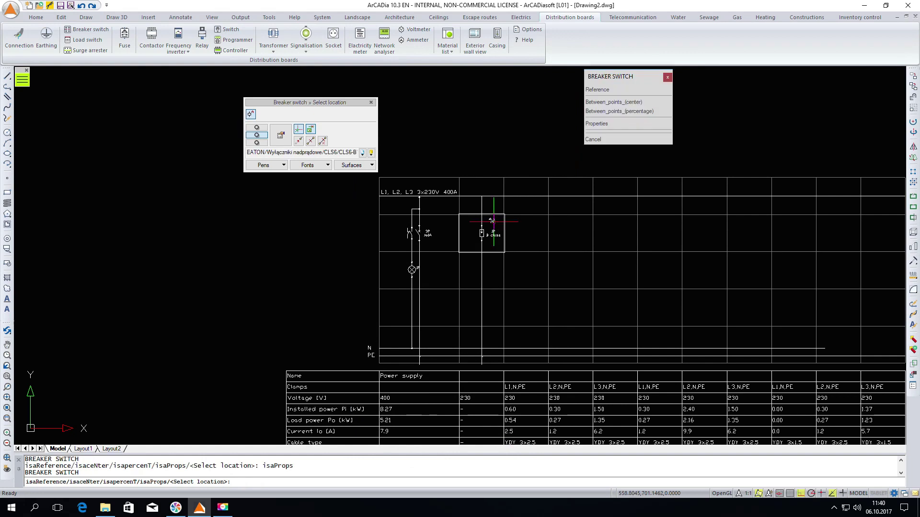
Place CLS6-B16 breakers in the second row of the first four outlet columns following the surge arrester.
click(527, 234)
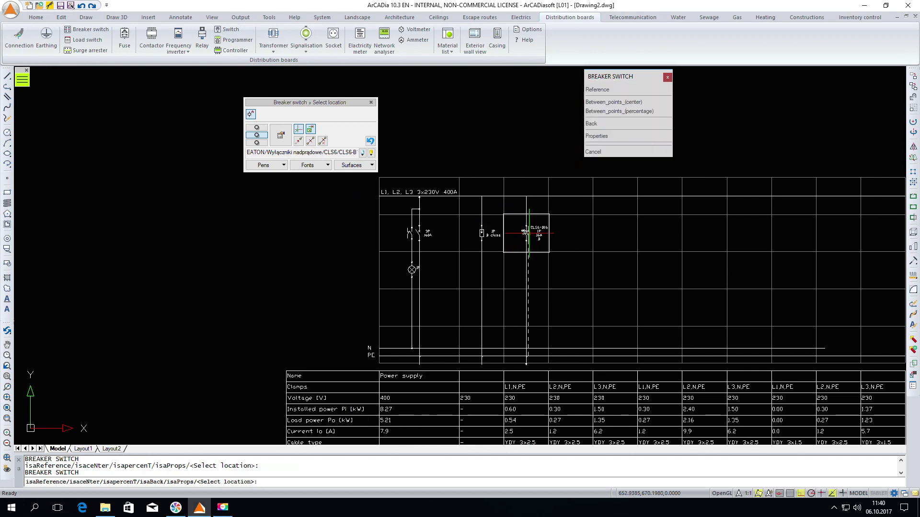
click(563, 233)
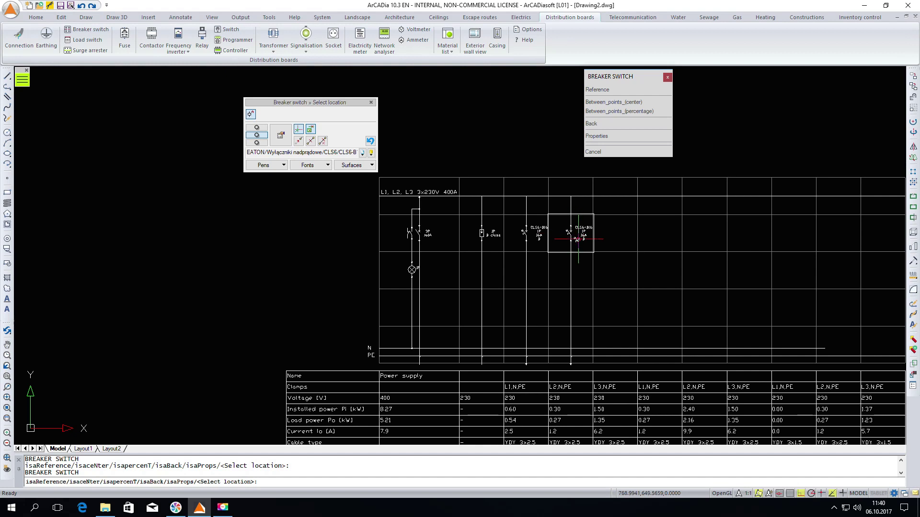
click(609, 232)
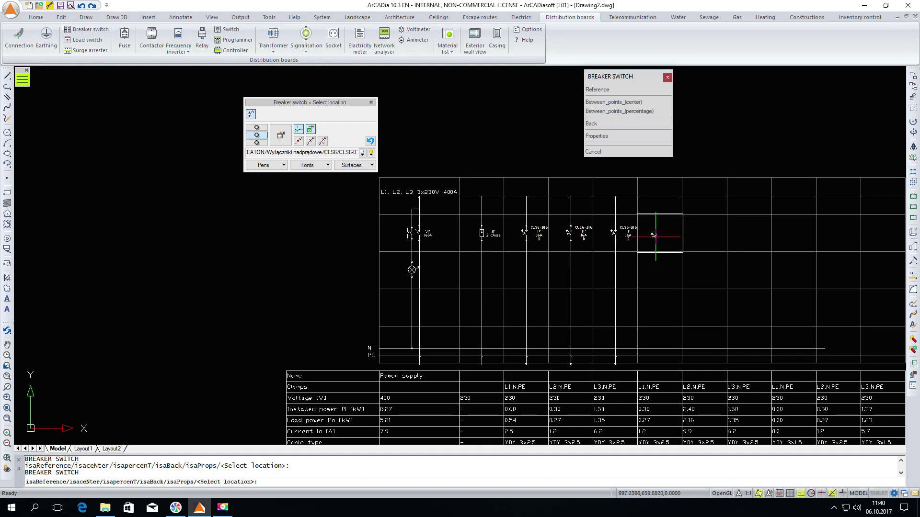
click(655, 232)
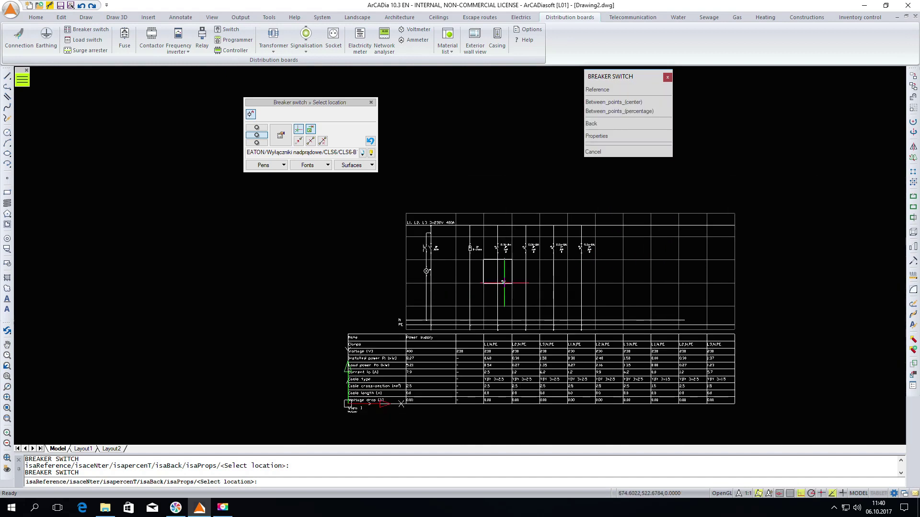
Place CLS6-B16 breakers in the second row of the fifth, sixth and eighth outlet columns.
middle_drag(359, 390, 261, 328)
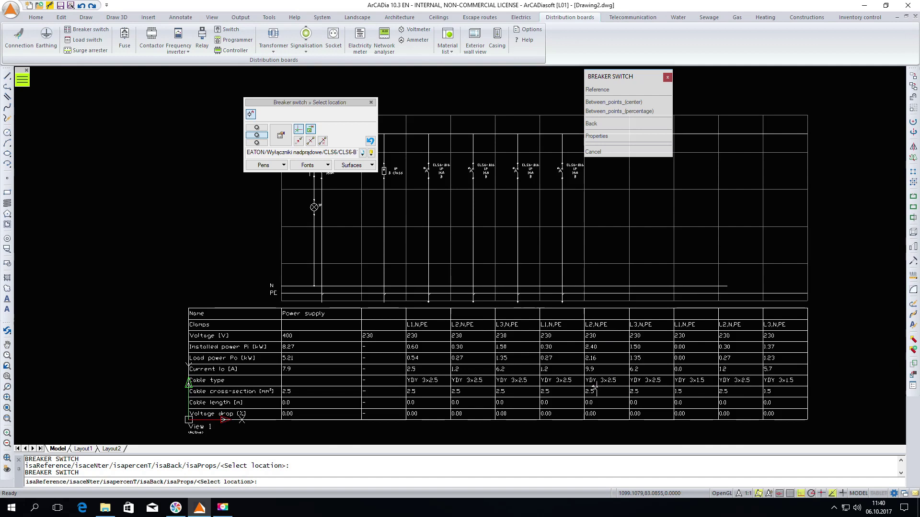
click(608, 177)
click(647, 177)
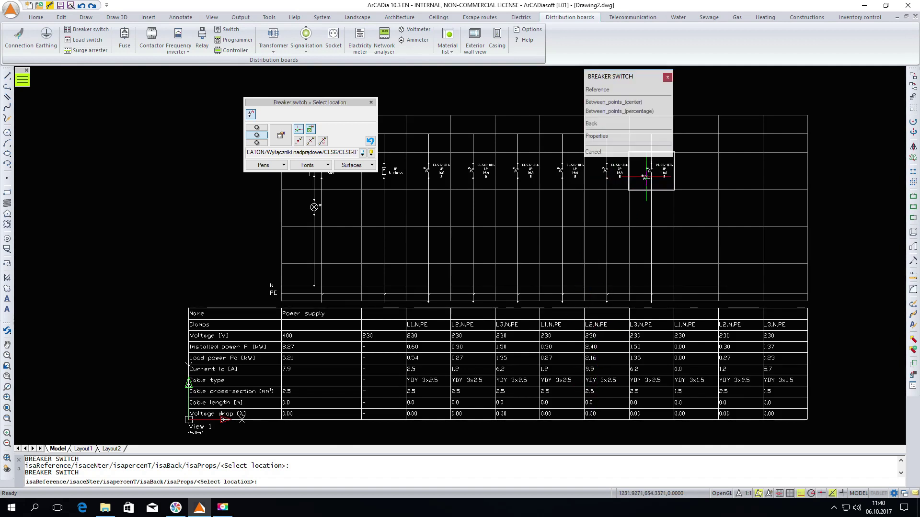
click(745, 174)
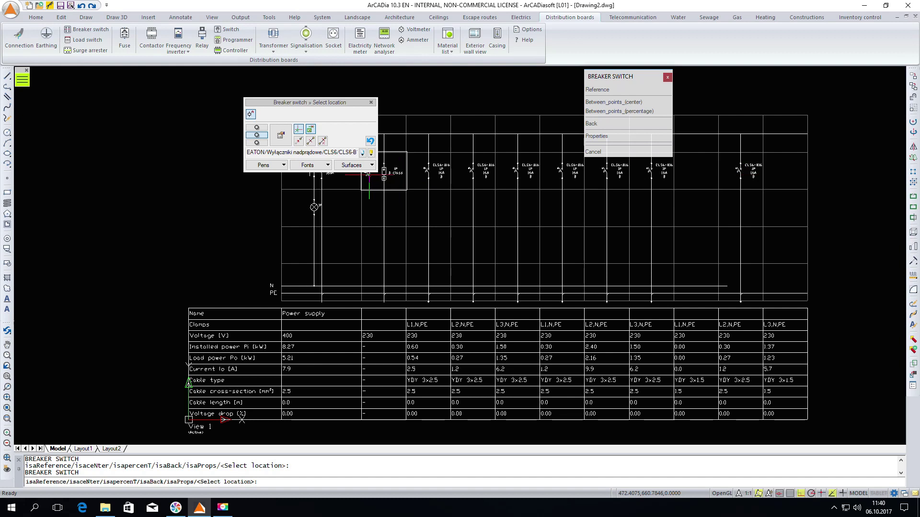
Search the breaker library for B10, assign EATON CLS6-B10, and place it in the second row of the seventh and ninth outlet columns.
click(371, 153)
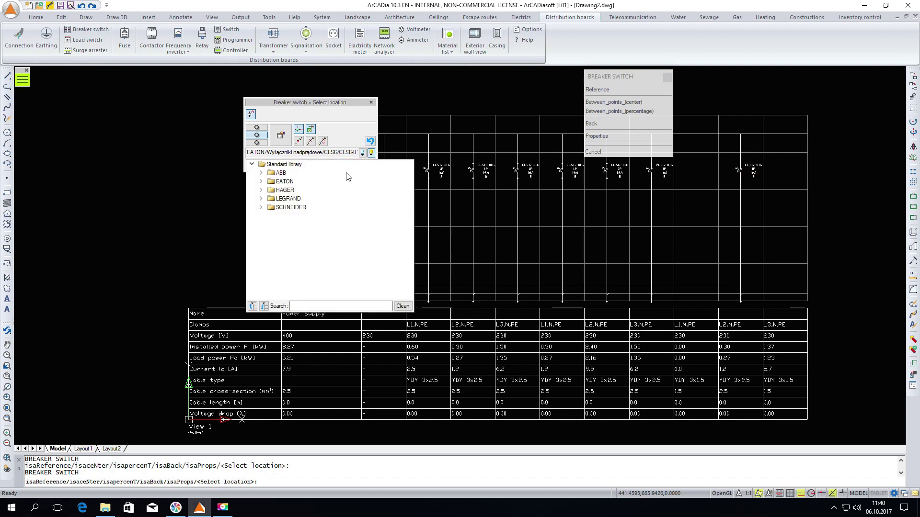
click(300, 306)
text(B10)
click(262, 183)
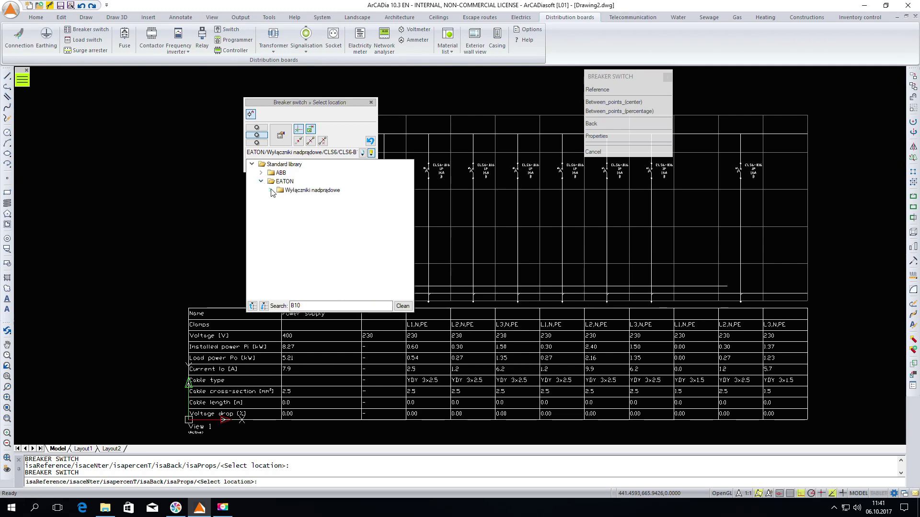
click(270, 190)
click(280, 198)
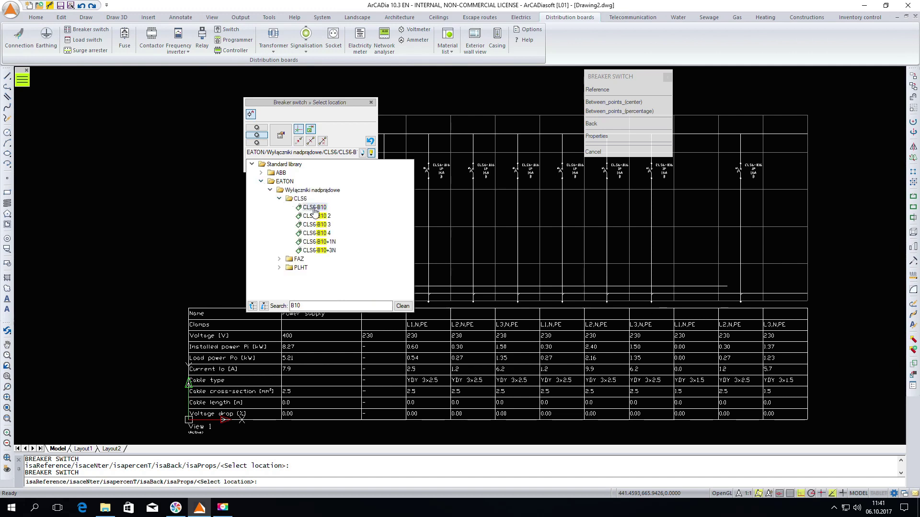
double_click(313, 211)
click(694, 172)
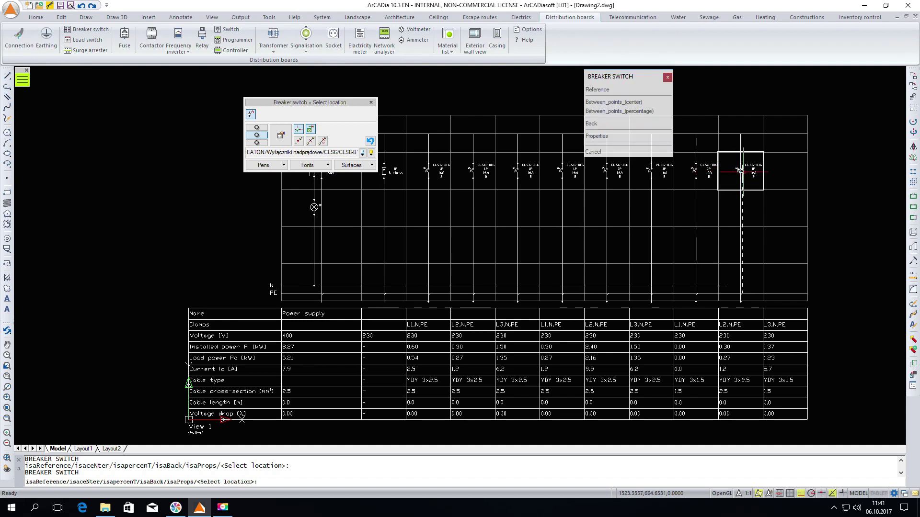
click(783, 171)
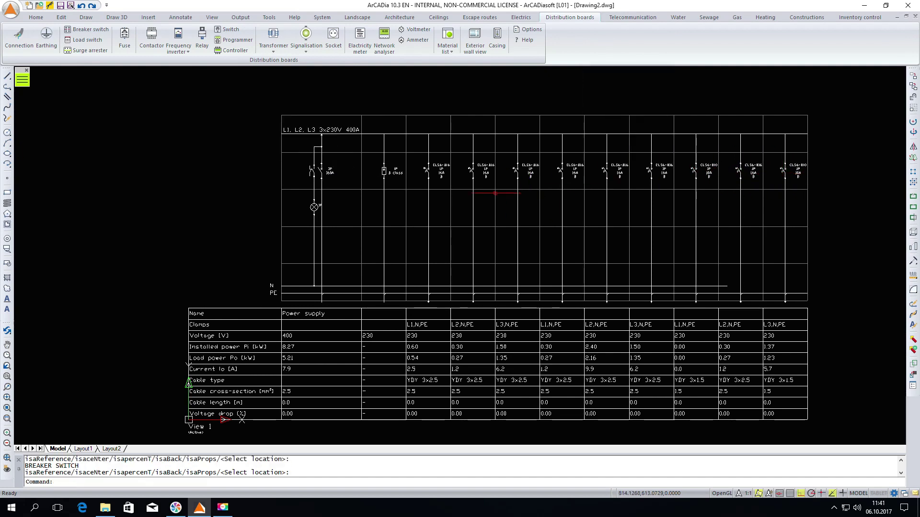
Insert the distribution board material list in the empty area beside the board diagram and inspect its entries.
scroll(428, 226, down, 2)
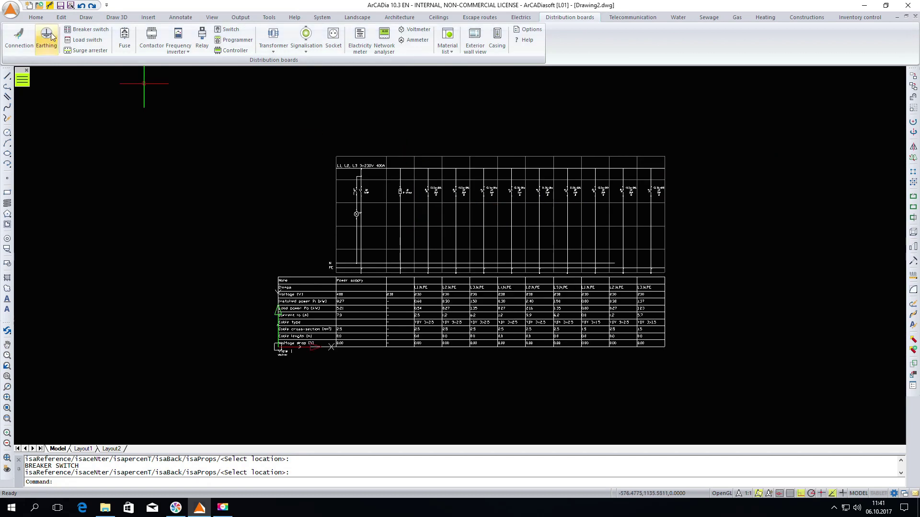
click(448, 38)
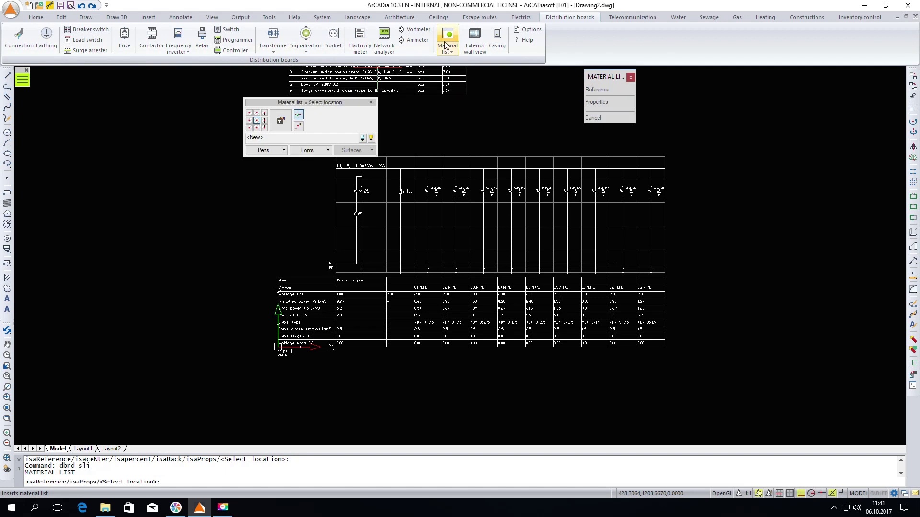
scroll(301, 231, down, 2)
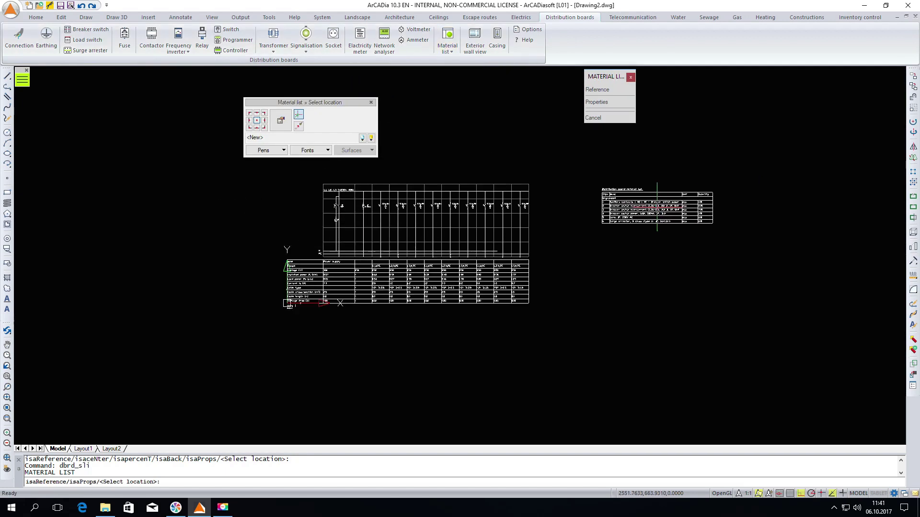
click(657, 201)
scroll(658, 201, up, 4)
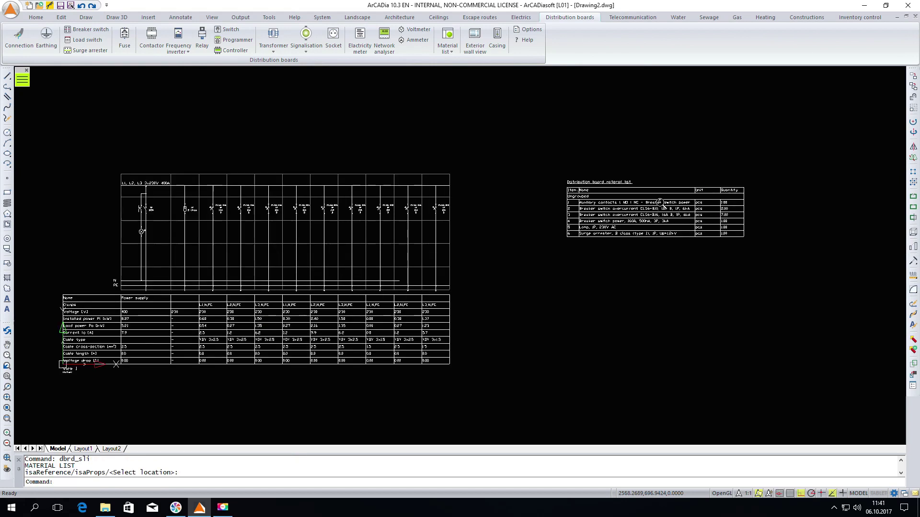
scroll(660, 201, up, 2)
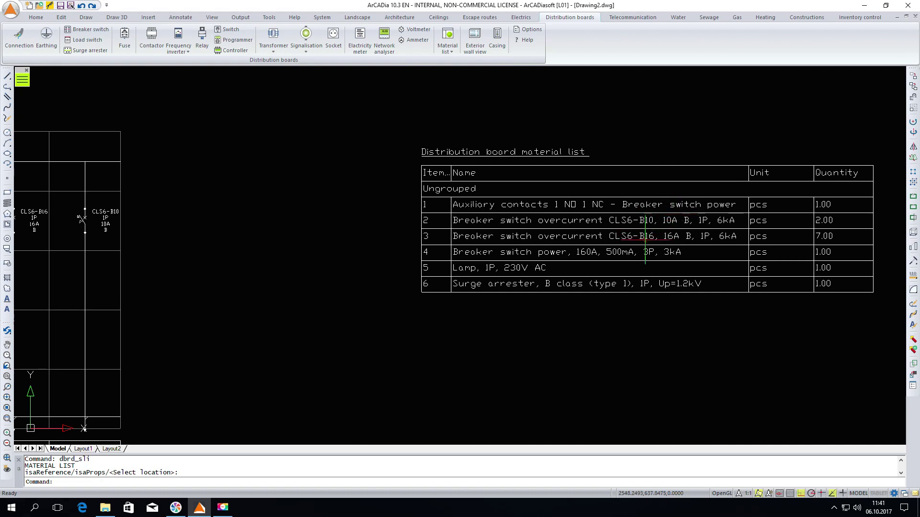
Insert an exterior wall view for the casing below the material list, keeping centimetres as its drawing units.
scroll(640, 222, down, 2)
scroll(517, 172, down, 3)
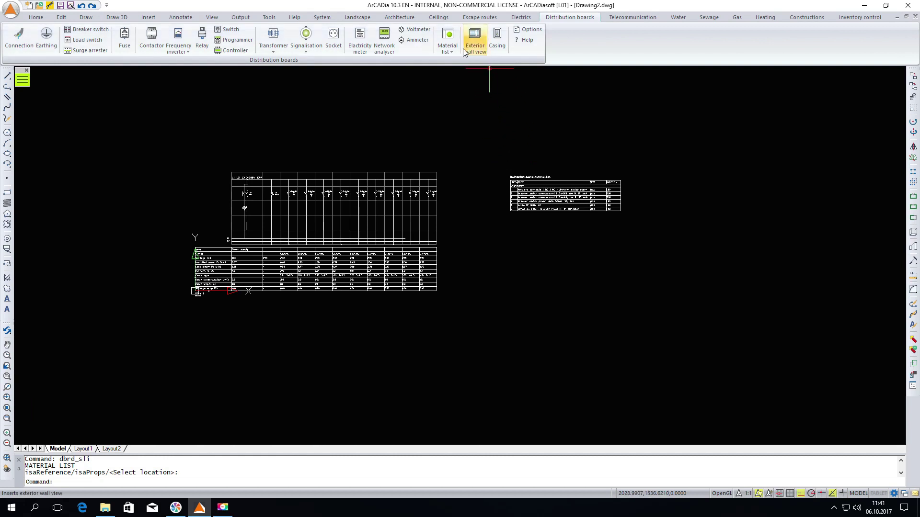
click(470, 36)
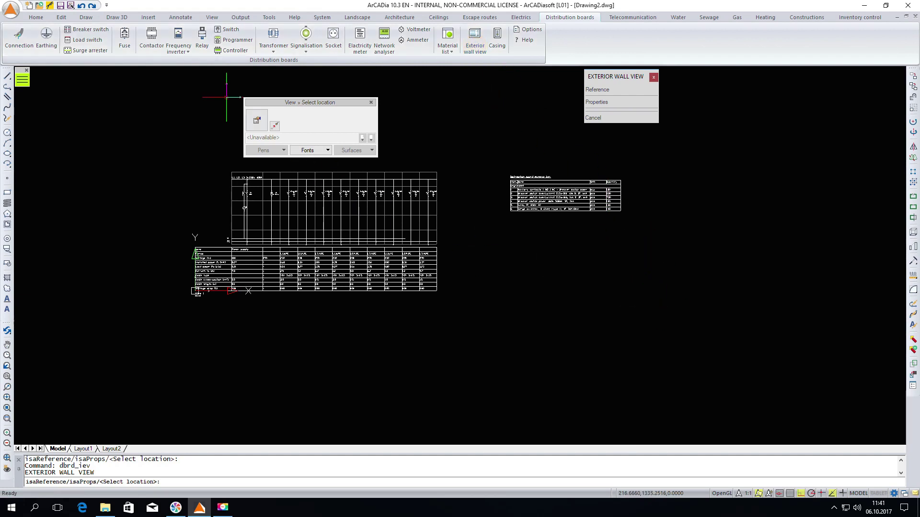
click(259, 122)
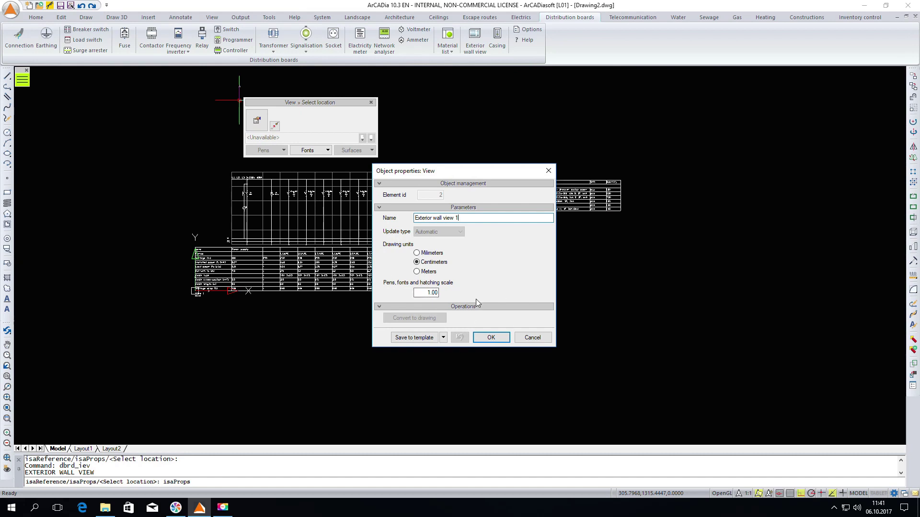
click(491, 337)
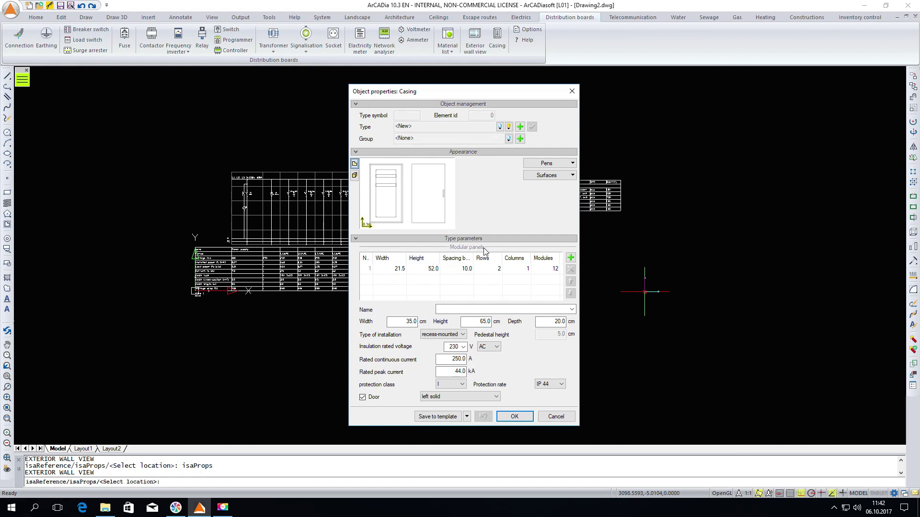
Set the casing's modular panel to 28 cm width, 58 cm height, 15 cm spacing and 4 rows, and accept the casing properties.
click(389, 272)
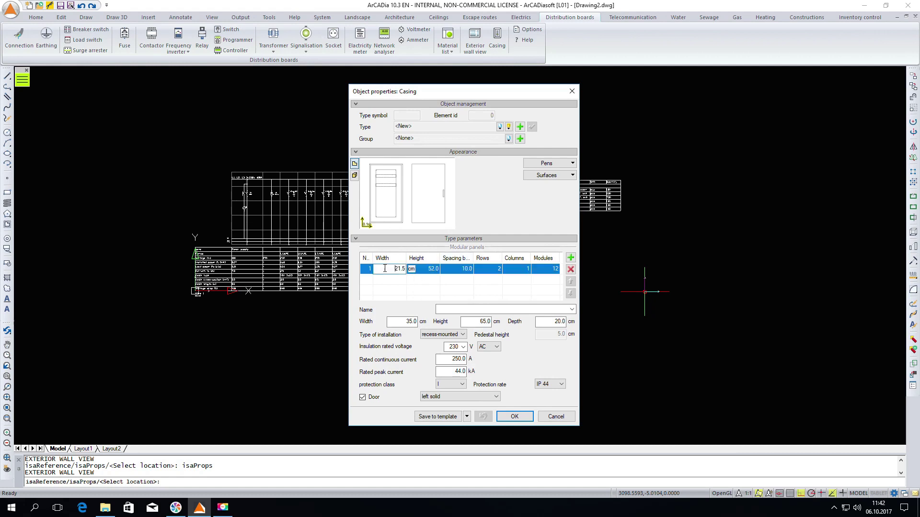
click(388, 272)
text(28)
click(428, 269)
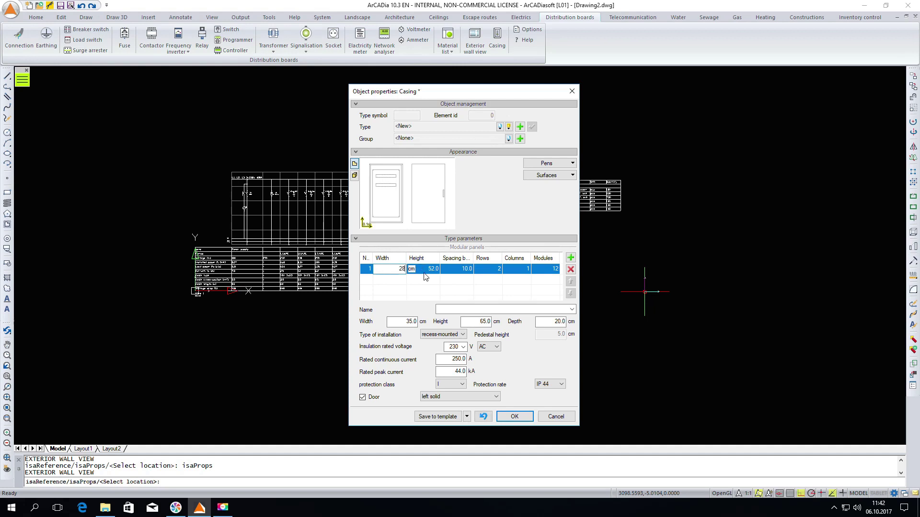
click(428, 269)
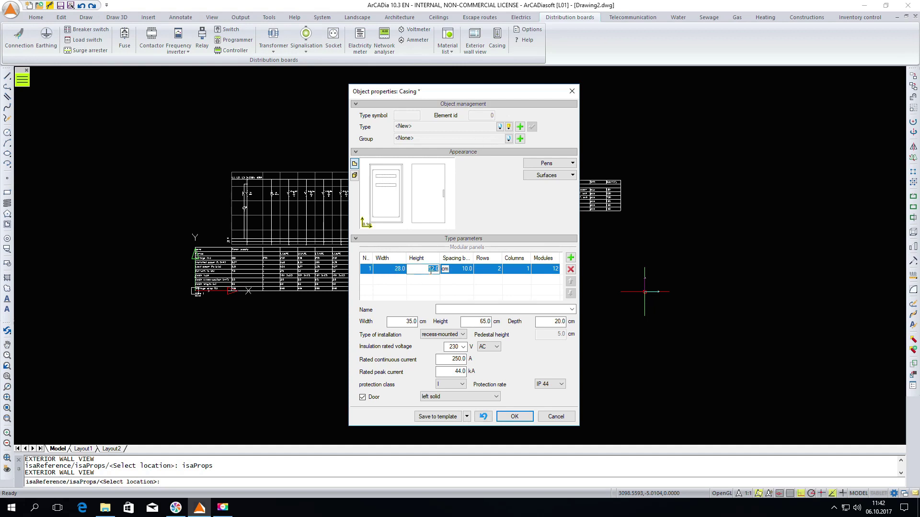
text(58)
click(465, 269)
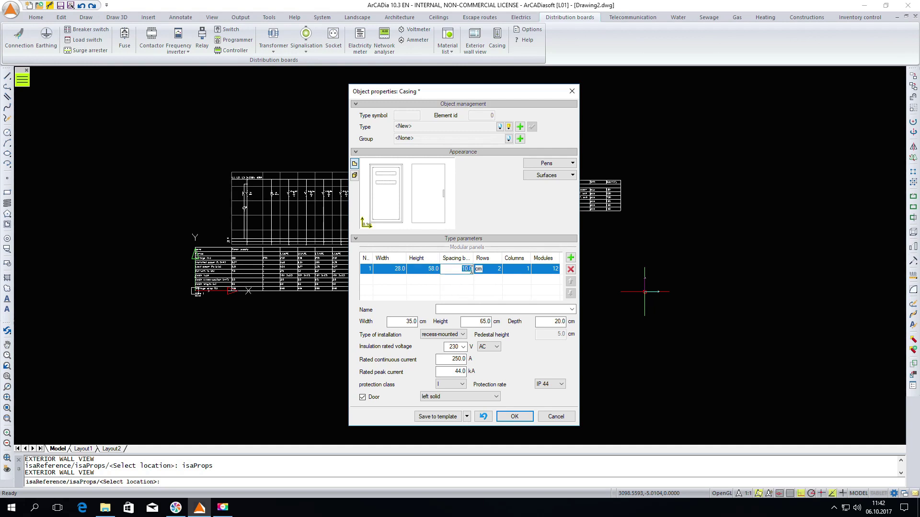
text(15)
click(488, 269)
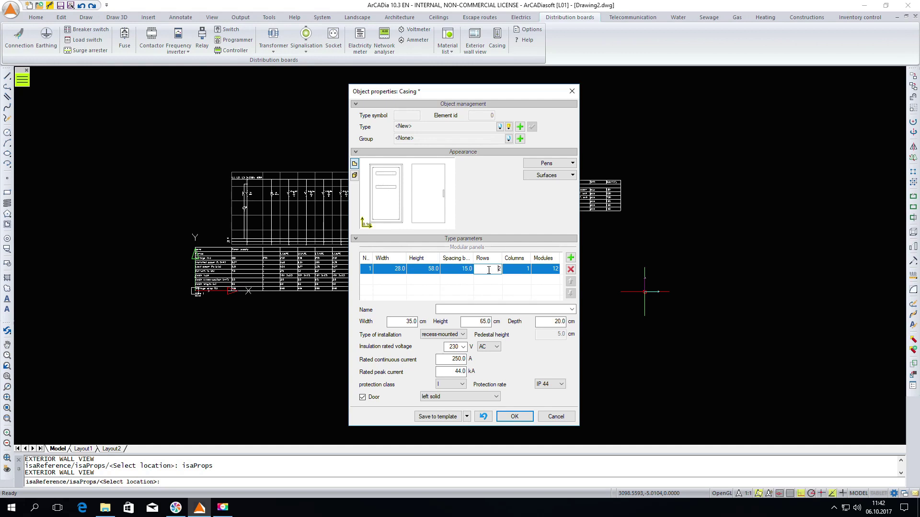
text(4)
click(520, 417)
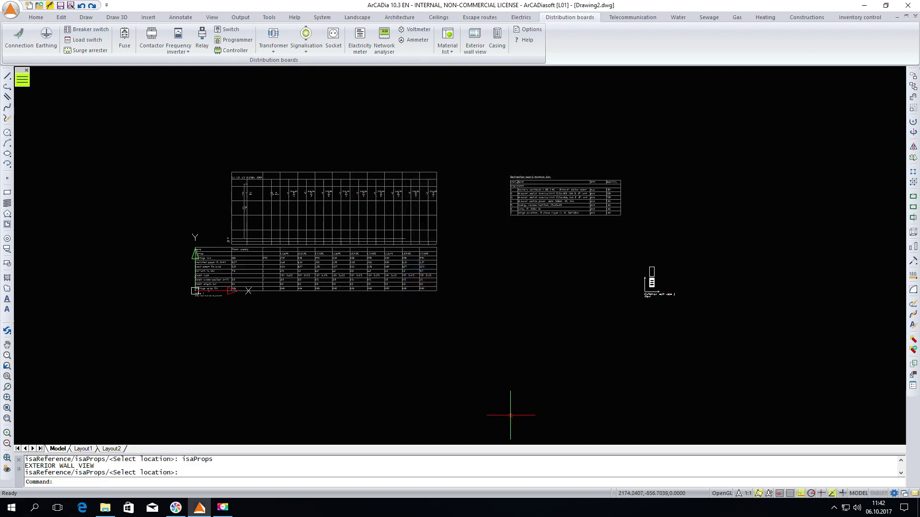
Add a distribution block from the casing's options at the start of the third rail in the exterior wall view.
scroll(652, 283, up, 6)
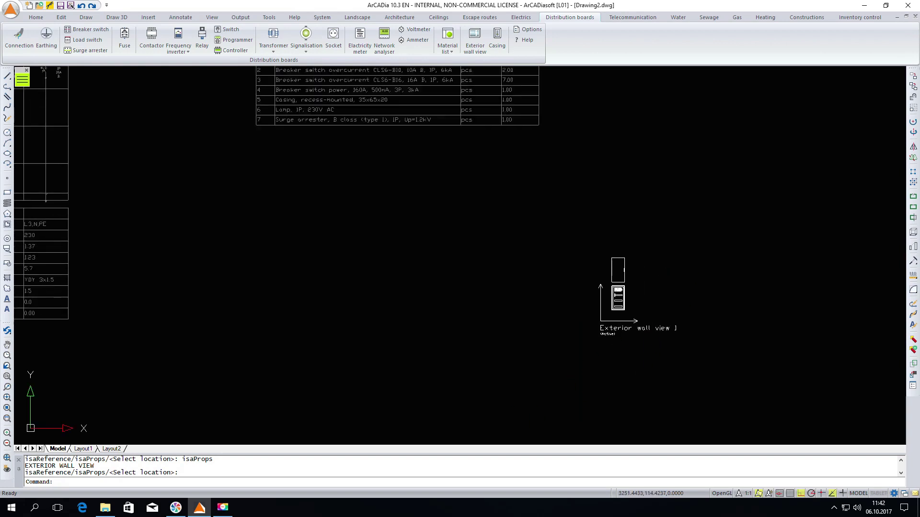
scroll(638, 298, up, 2)
scroll(562, 268, up, 4)
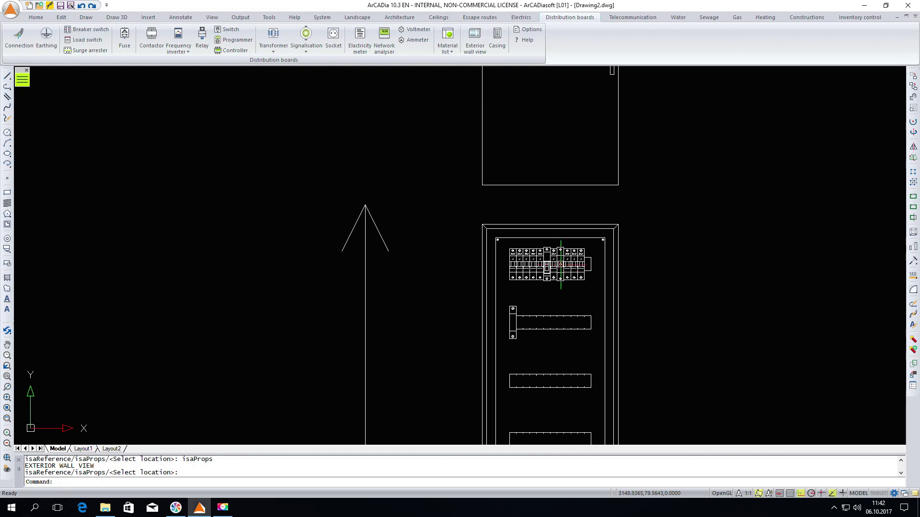
click(539, 240)
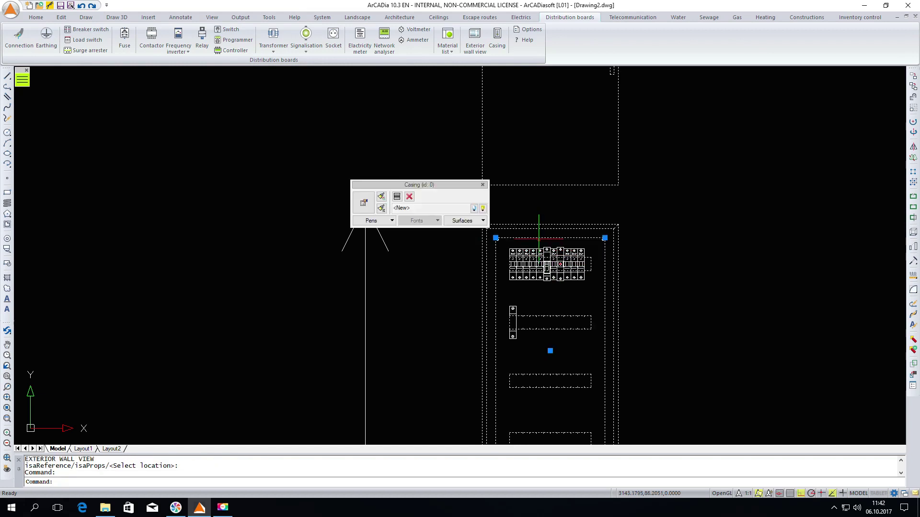
click(397, 197)
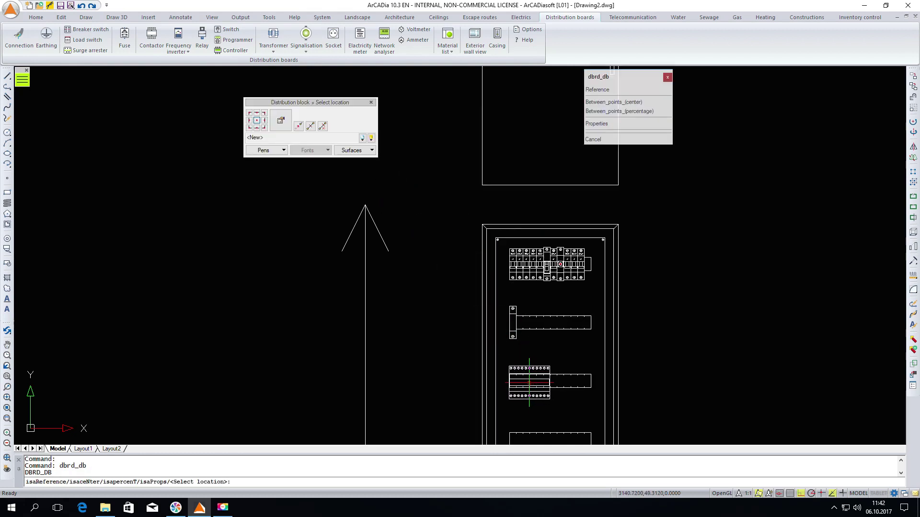
click(529, 383)
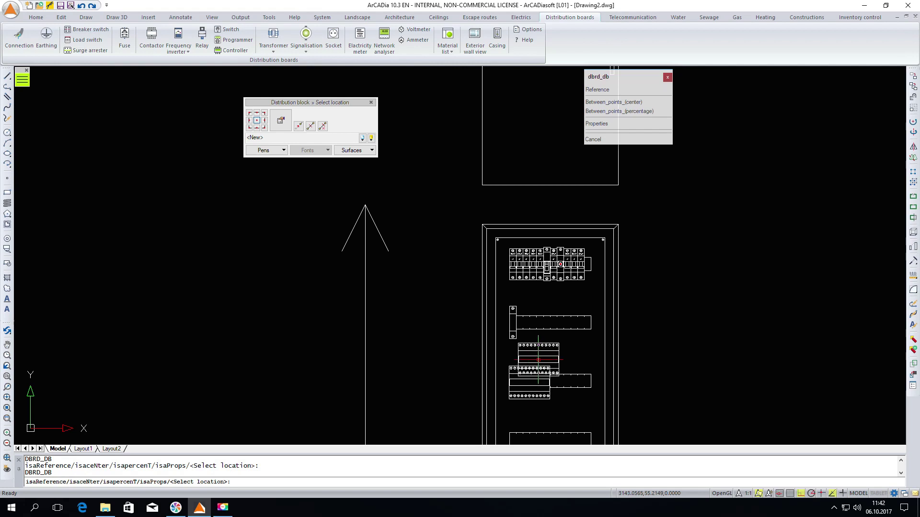
key(Escape)
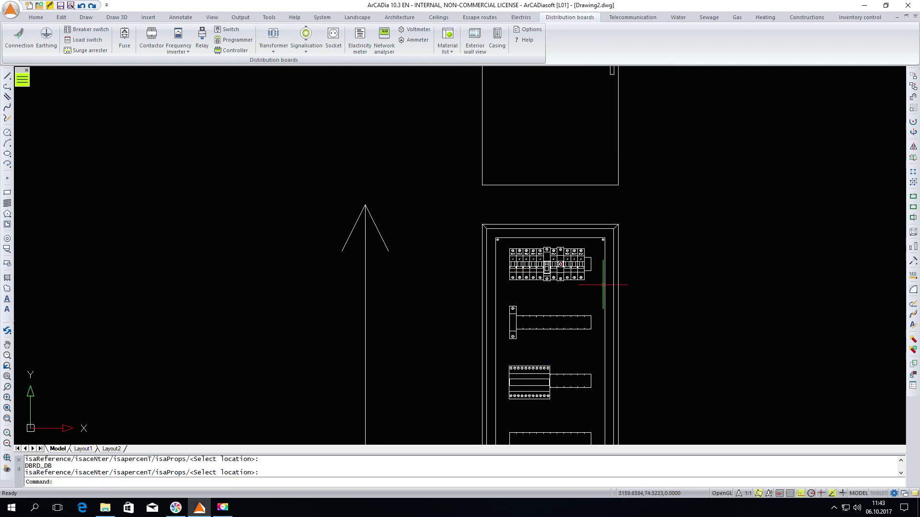
Open the 3D view of the casing and move its window clear of the wall view drawing.
scroll(603, 285, down, 2)
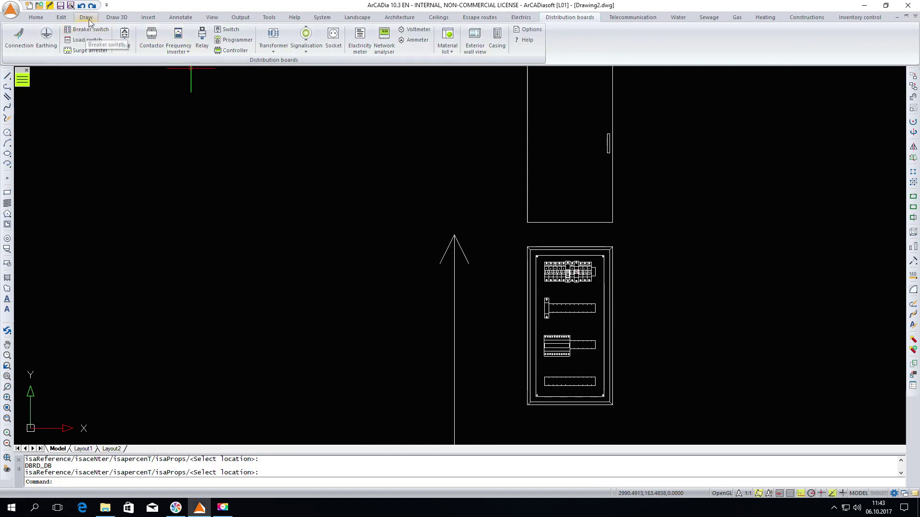
click(320, 17)
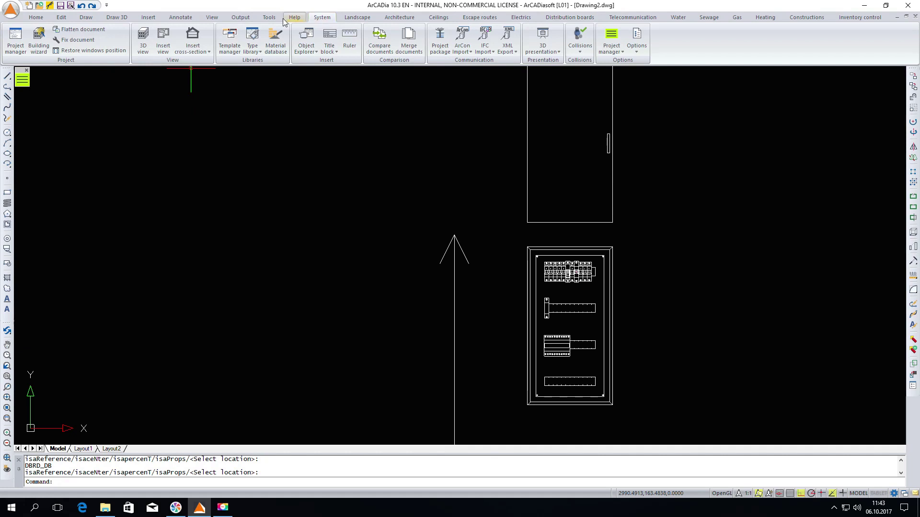
click(143, 45)
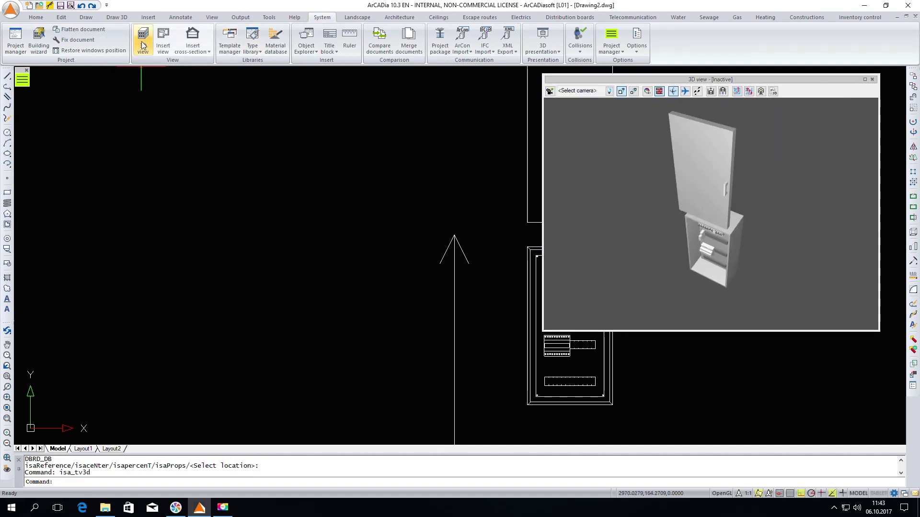
mouse_move(641, 79)
mouse_down()
mouse_move(385, 85)
mouse_move(178, 112)
mouse_up()
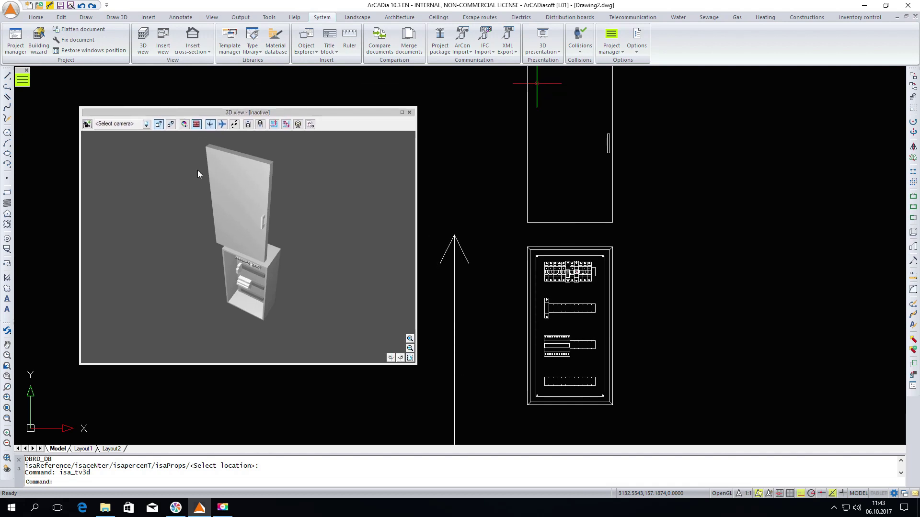
Examine the casing in the 3D view, from the door and rails to a close look at the mounted breakers.
drag(264, 279, 253, 267)
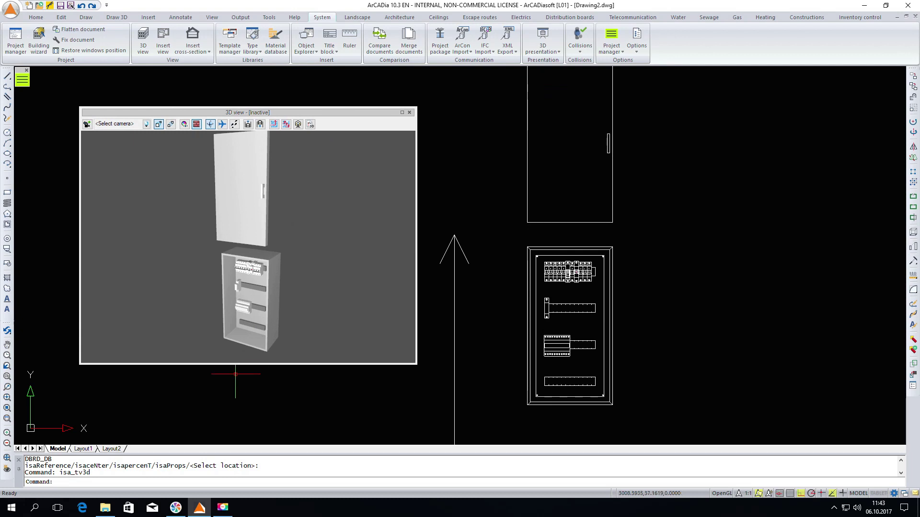
scroll(253, 334, up, 2)
scroll(254, 334, up, 3)
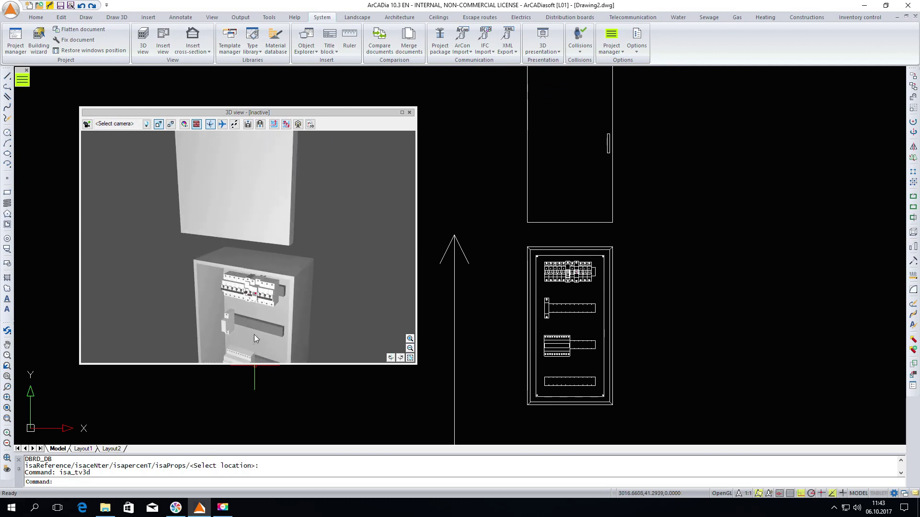
scroll(254, 334, up, 2)
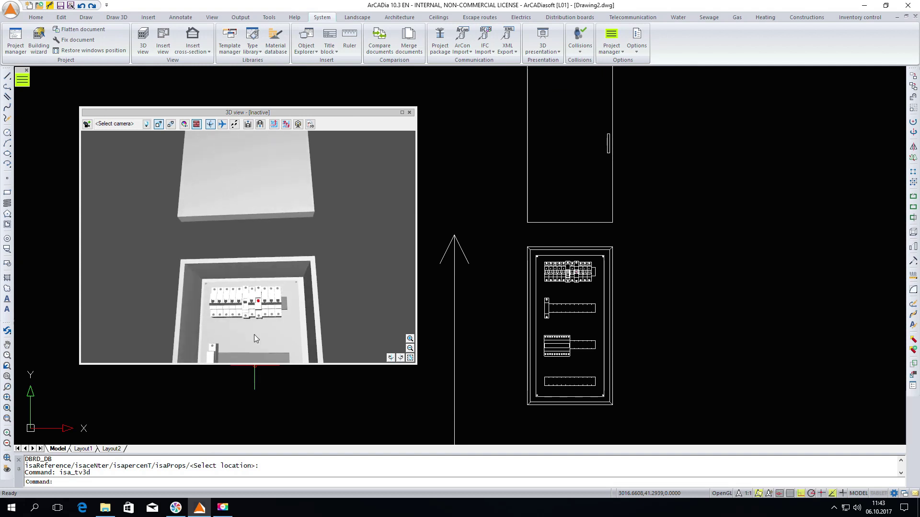
scroll(254, 335, up, 3)
scroll(249, 333, up, 1)
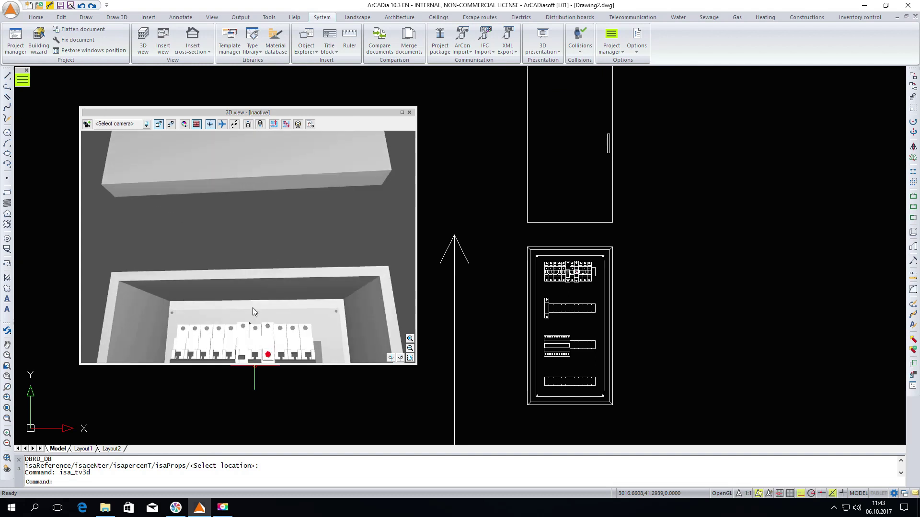
scroll(254, 283, up, 1)
scroll(255, 283, up, 3)
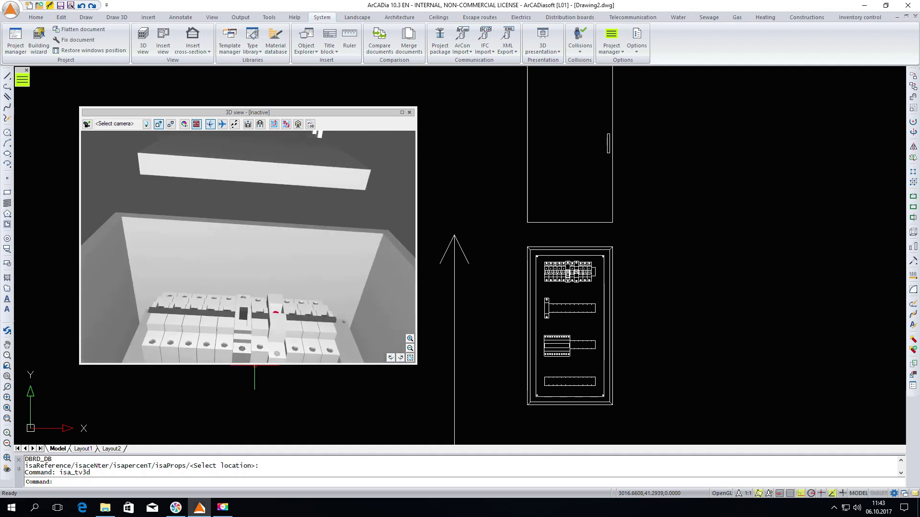
scroll(258, 261, down, 5)
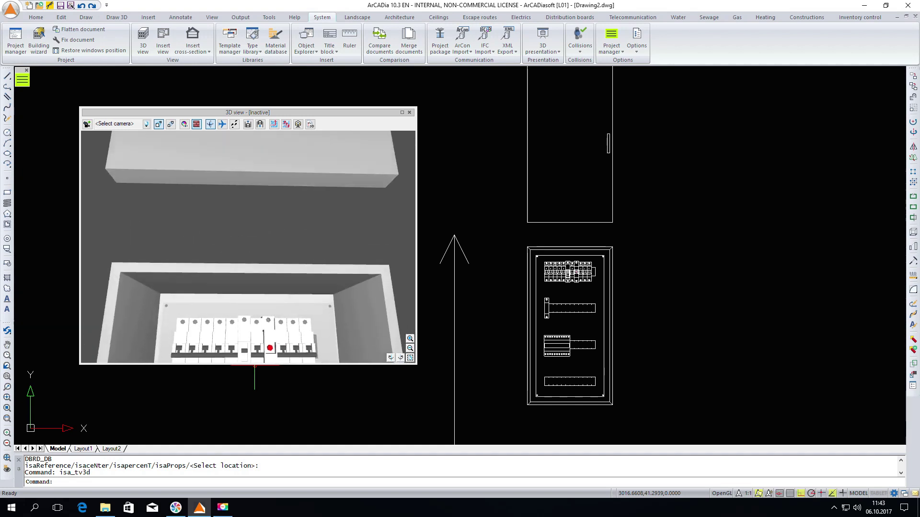
drag(258, 264, 257, 336)
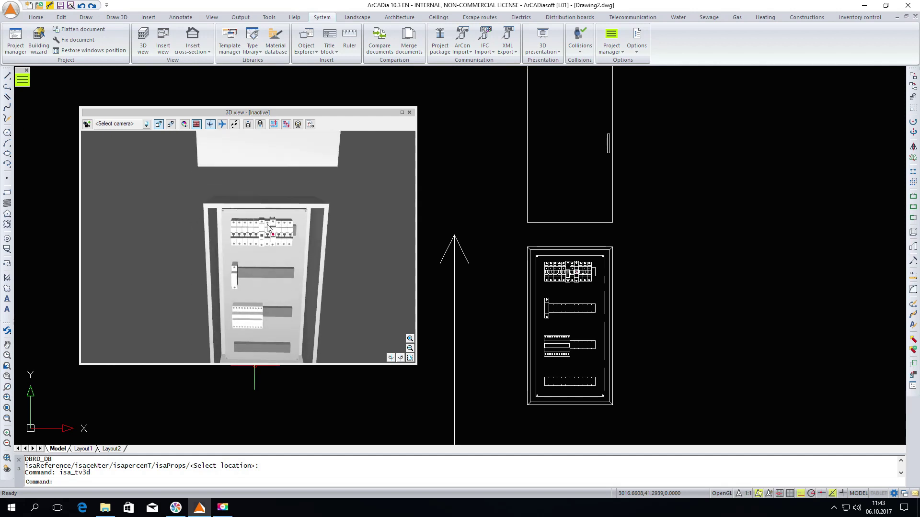